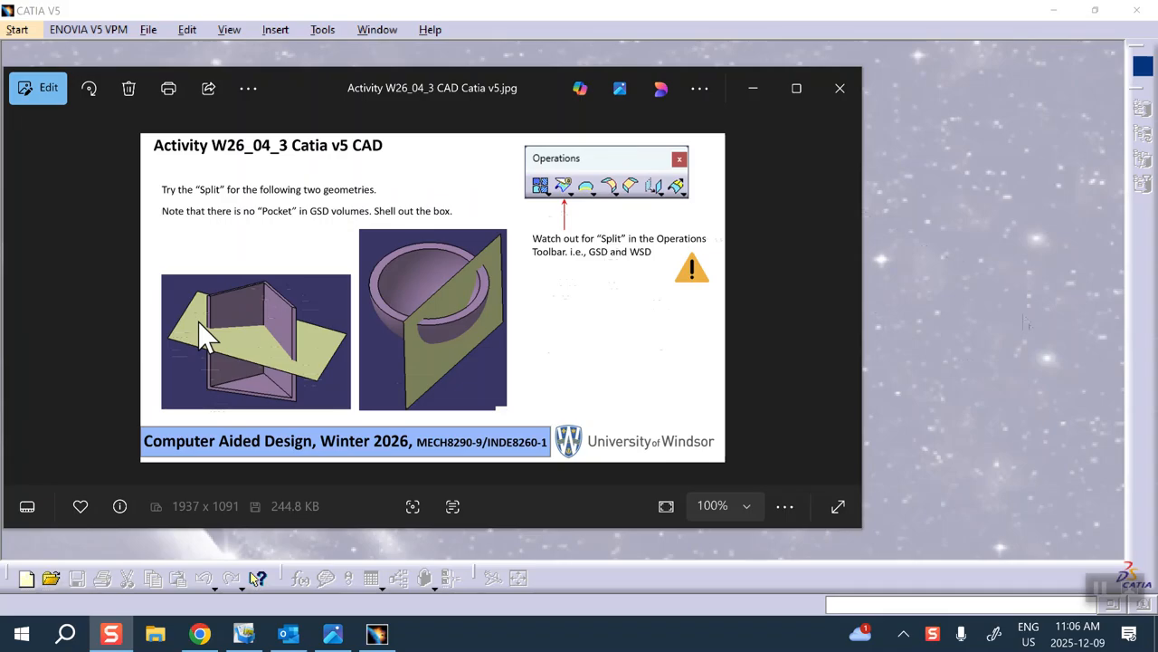
Switch to CATIA V5 and create a new Part document
click(924, 202)
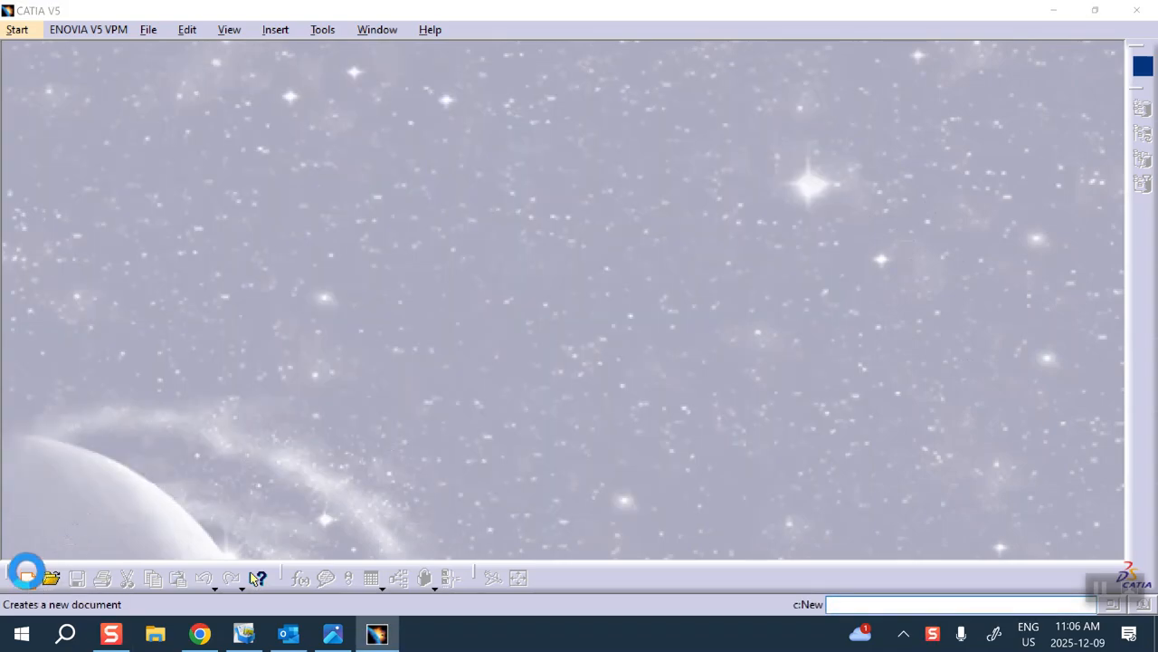
click(26, 576)
drag(1028, 328, 1013, 353)
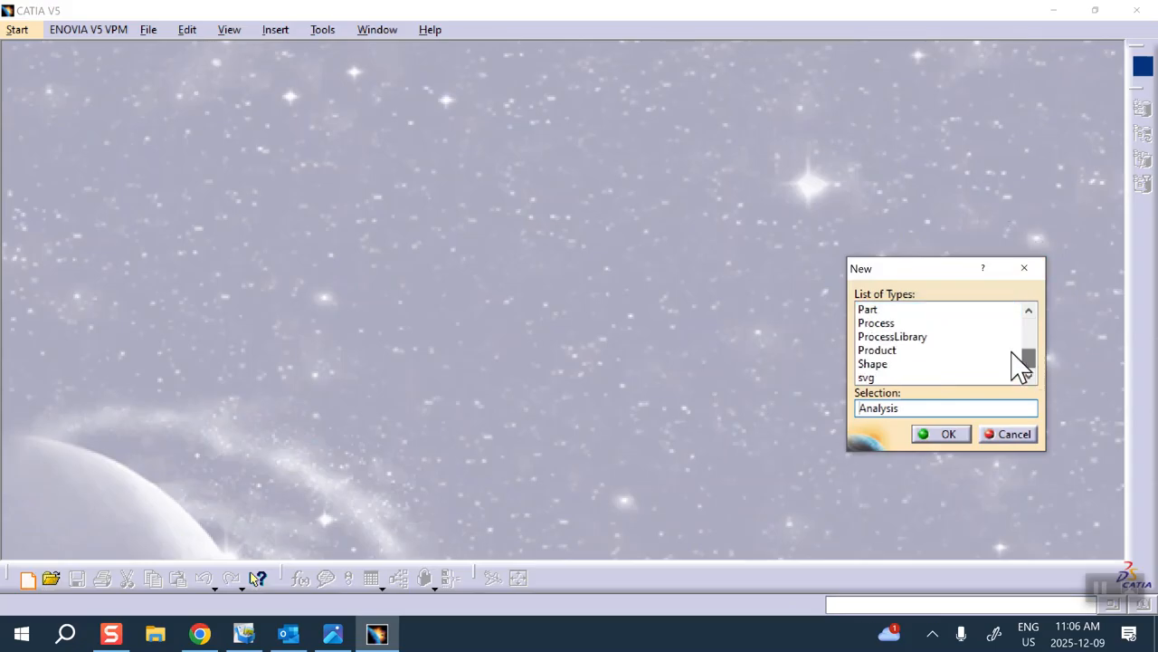
click(871, 310)
click(942, 434)
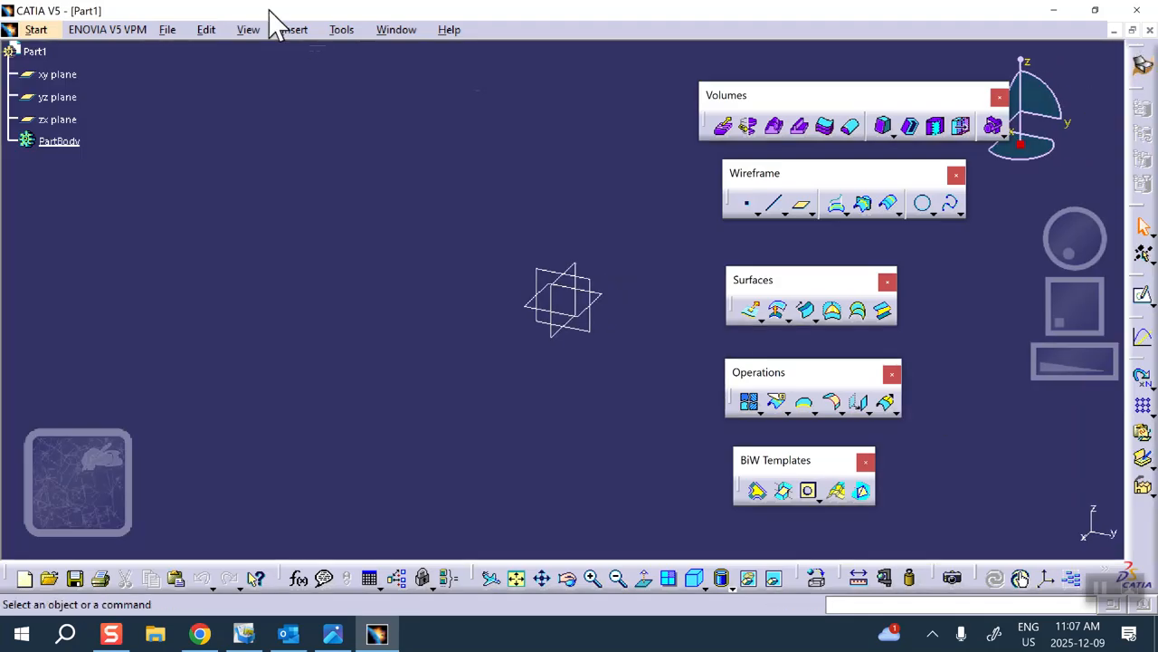
Open the Generative Shape Design workbench for the new part
click(34, 33)
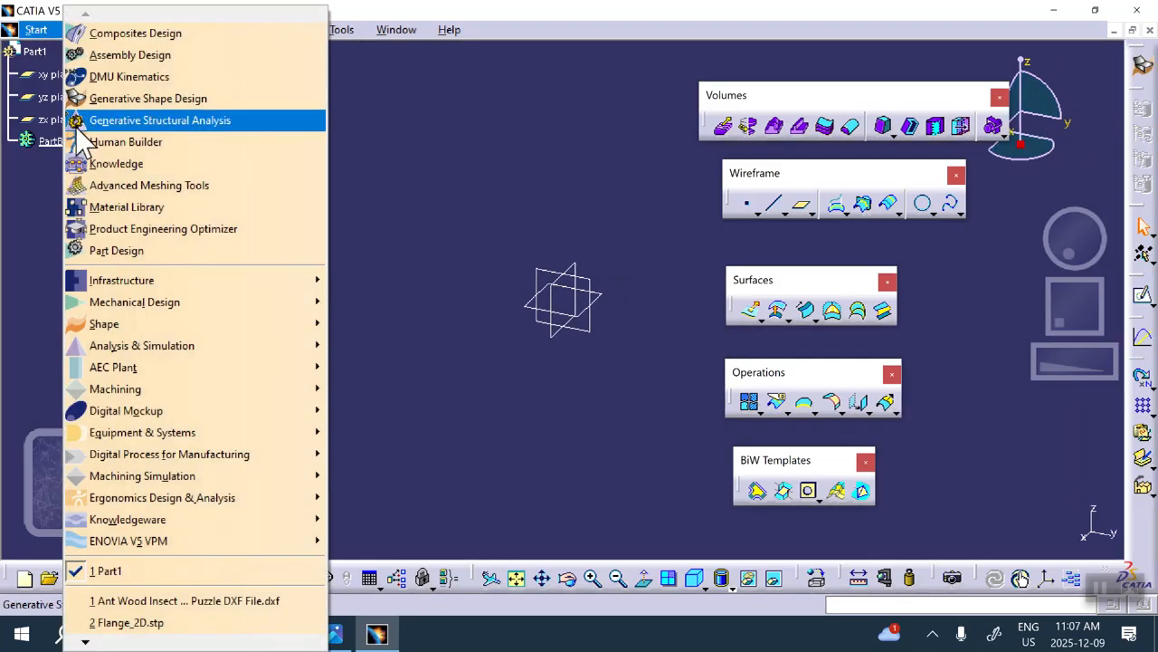
mouse_move(118, 326)
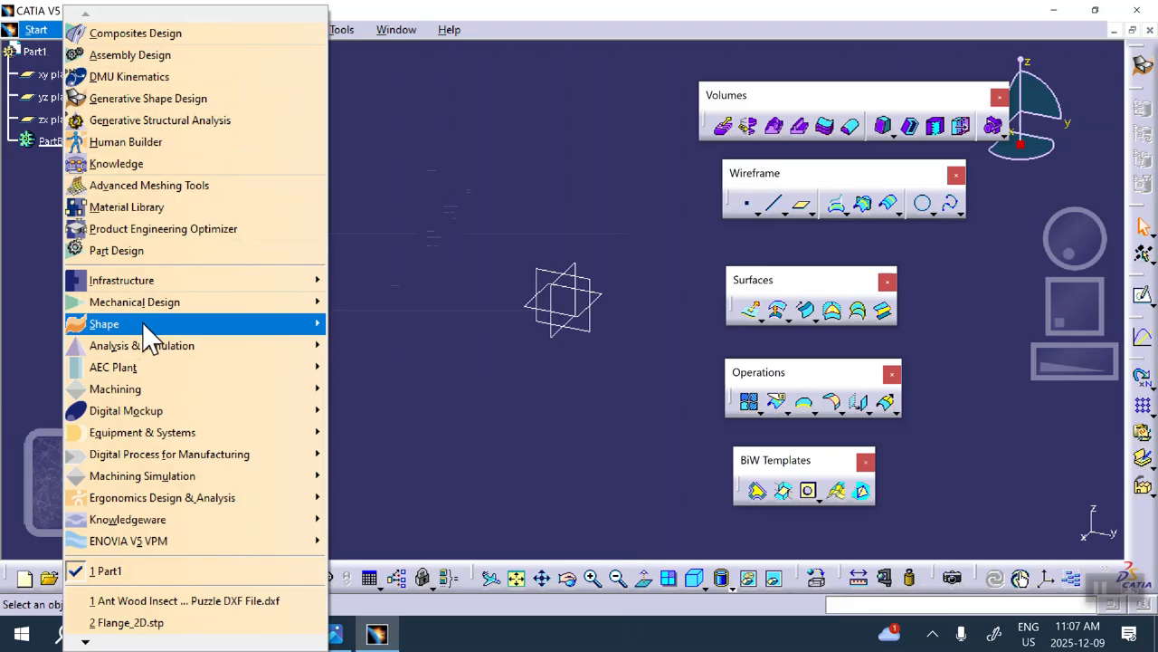
mouse_move(143, 305)
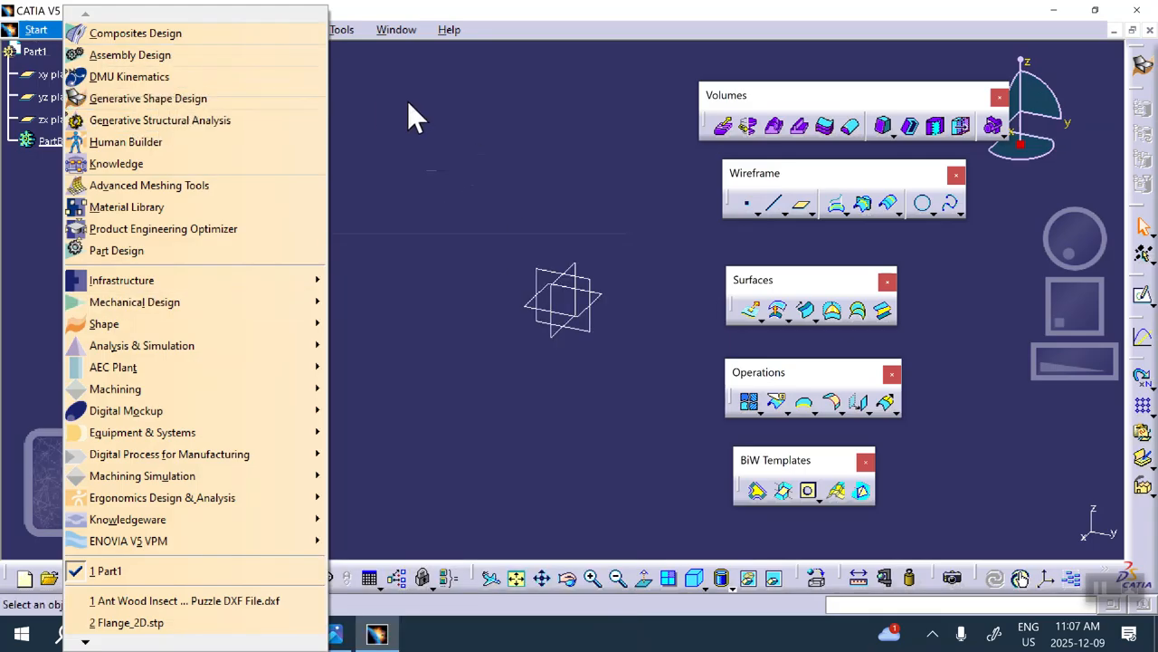
click(138, 96)
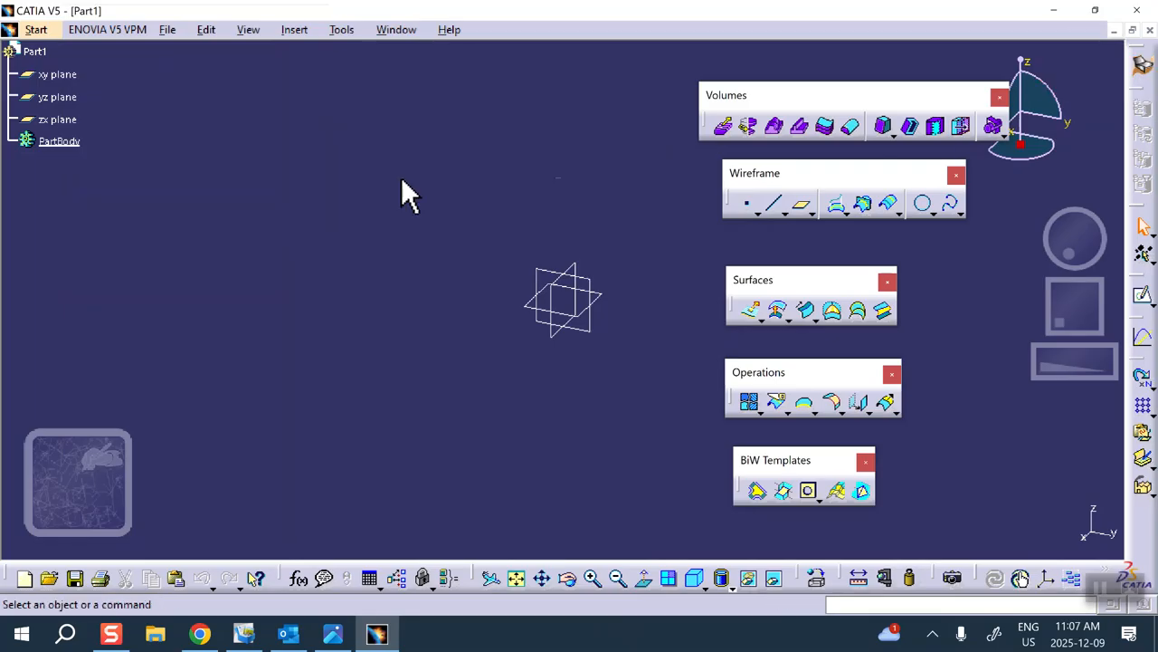
Move the Volumes toolbar away from the compass and reposition the reference planes and specification tree to free up the workspace
drag(707, 89, 644, 87)
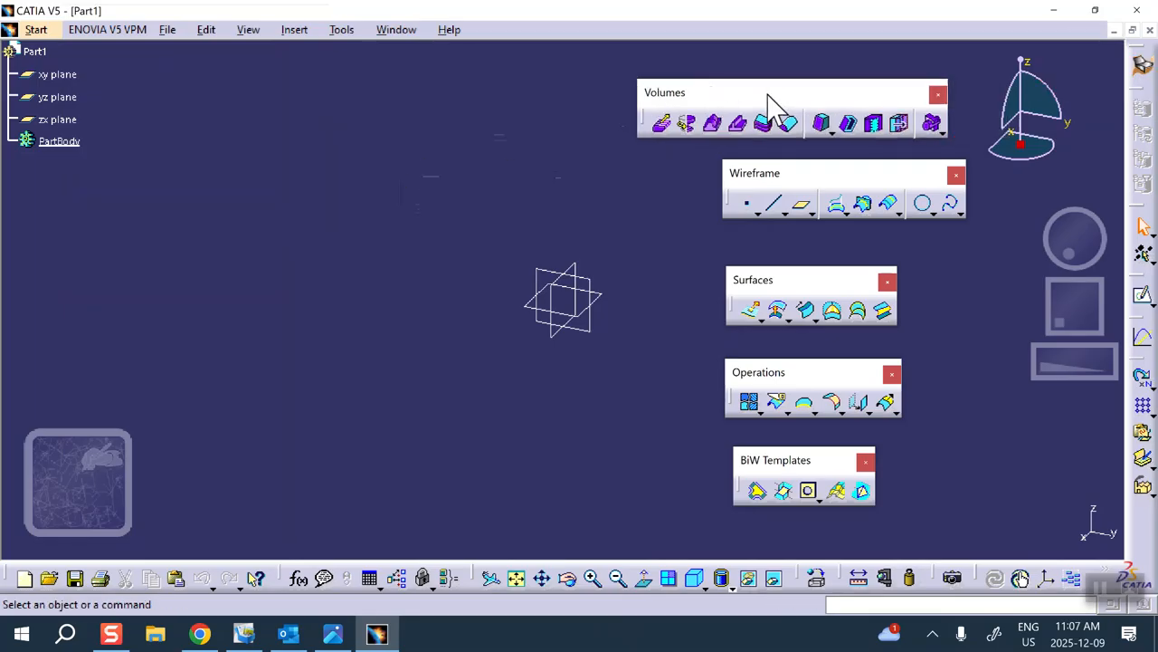
drag(759, 79, 753, 73)
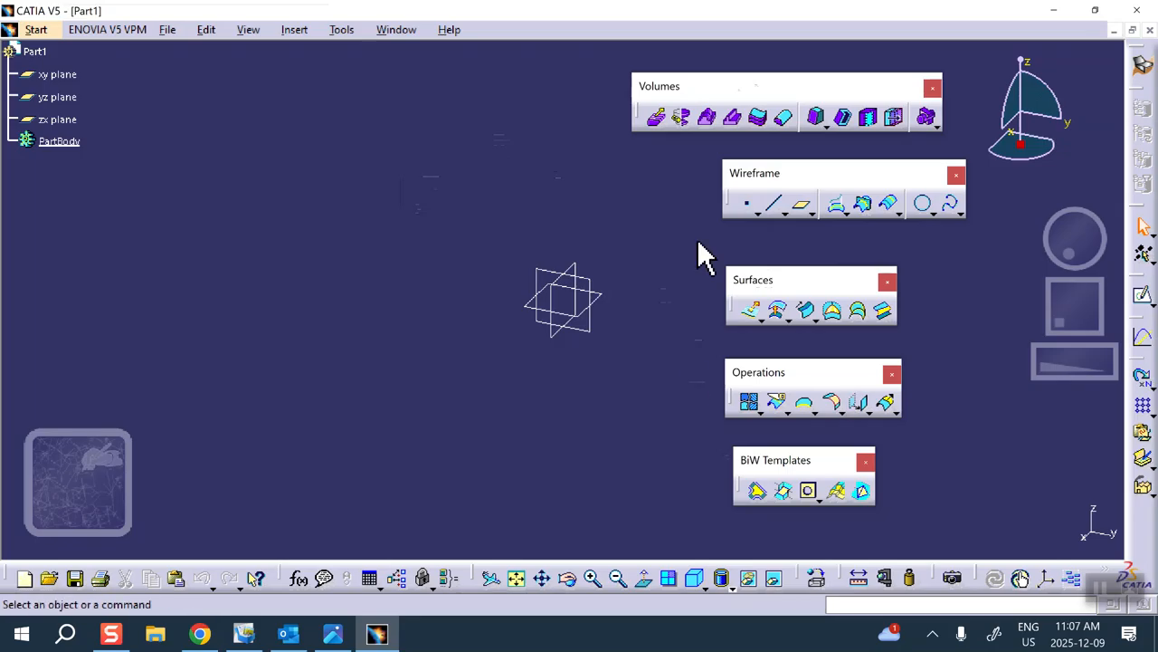
middle_drag(699, 219, 515, 193)
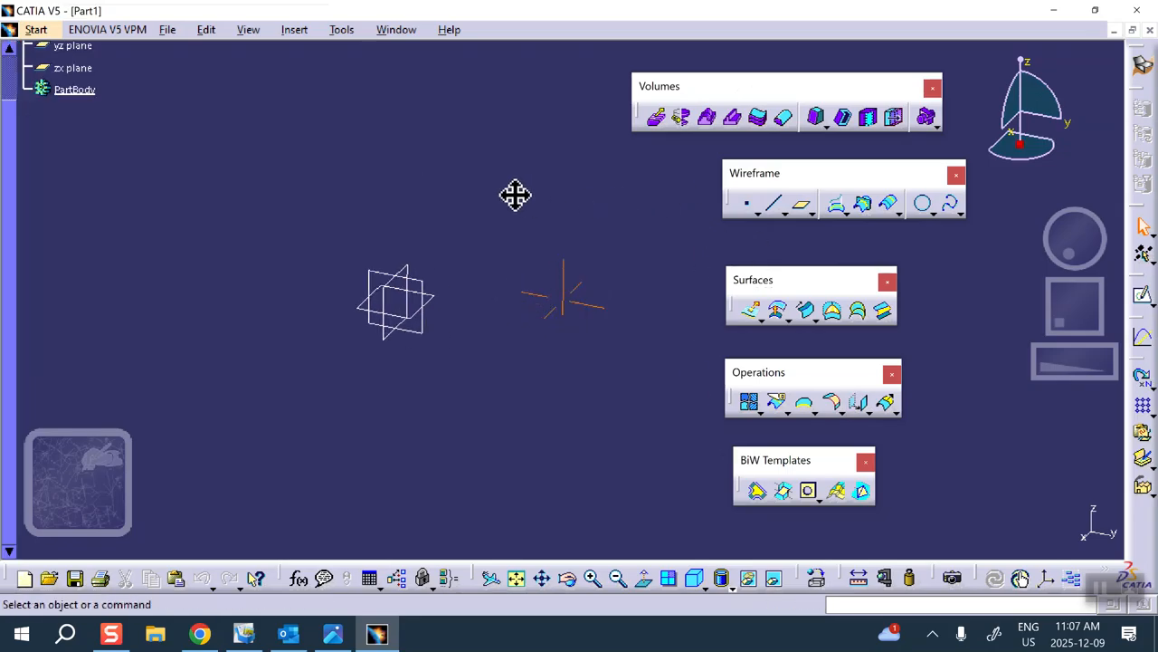
scroll(42, 272, up, 3)
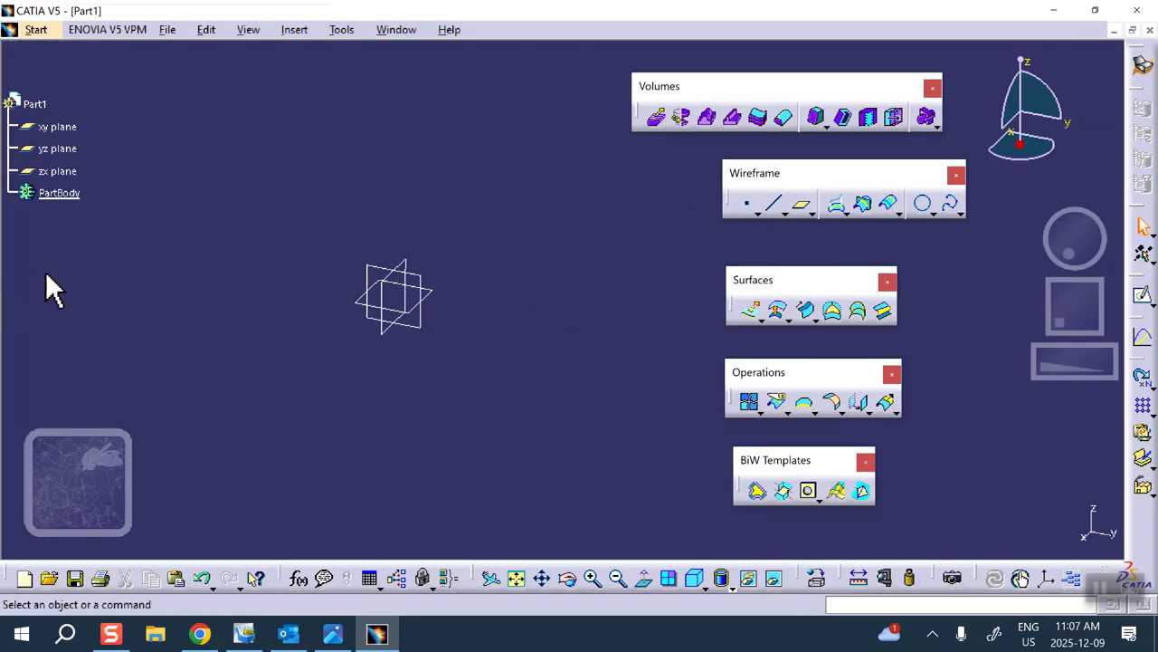
scroll(56, 258, down, 2)
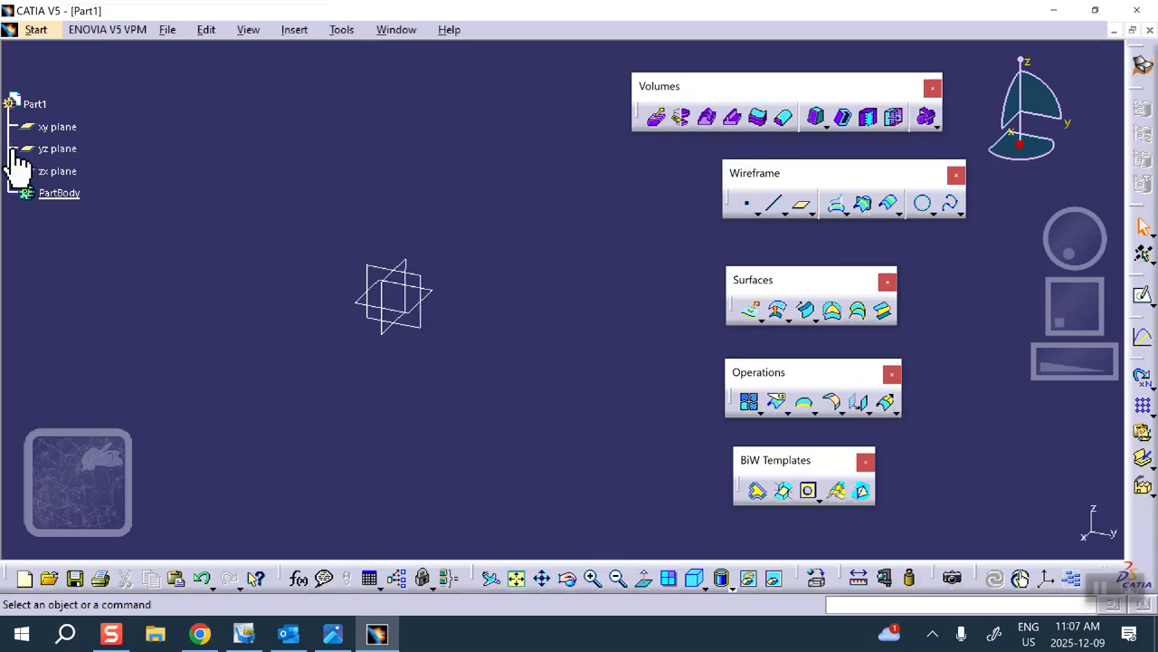
drag(11, 156, 37, 141)
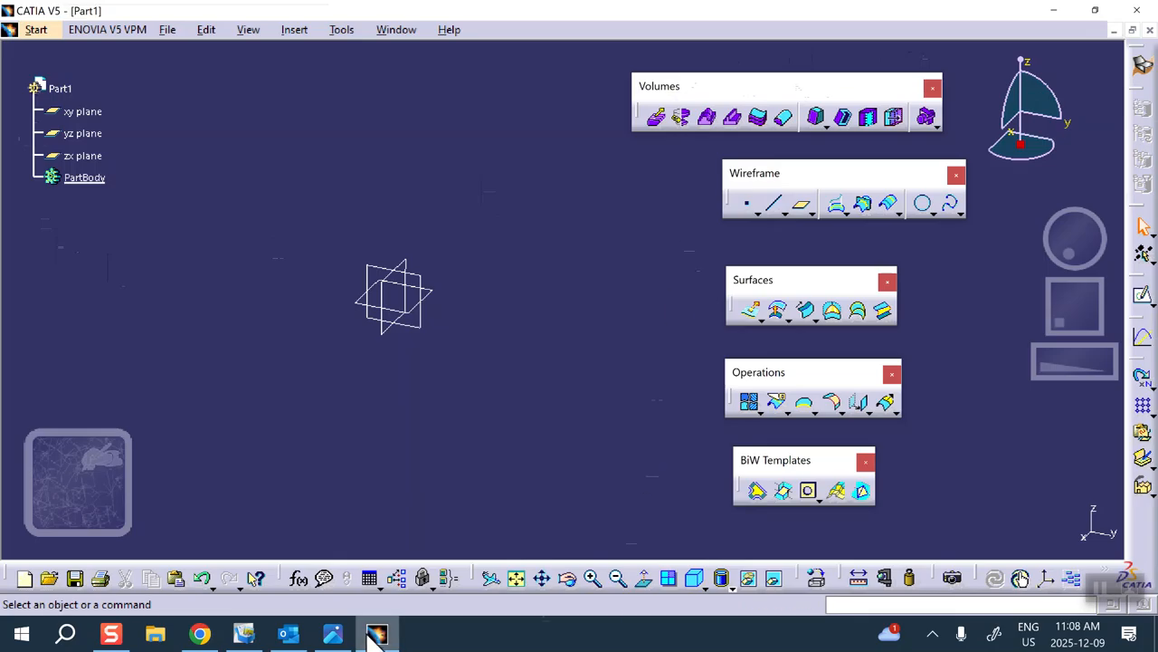
Review the activity image with the split box and bowl geometries, and return to the maximized Part1 window
click(334, 635)
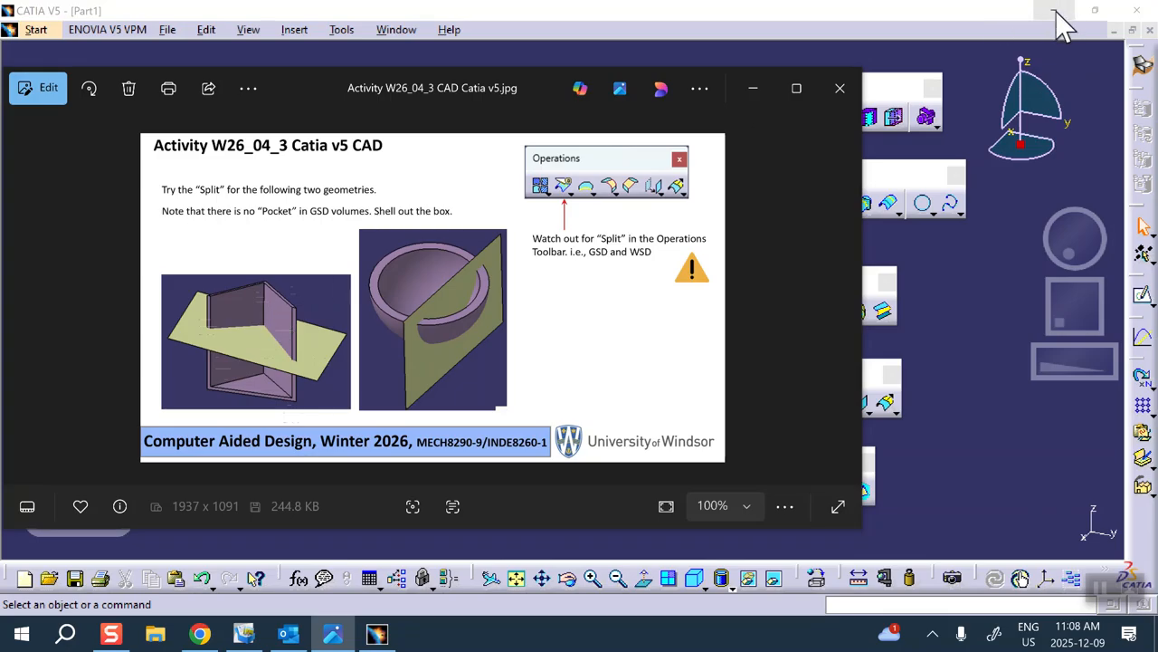
click(1113, 38)
click(1113, 35)
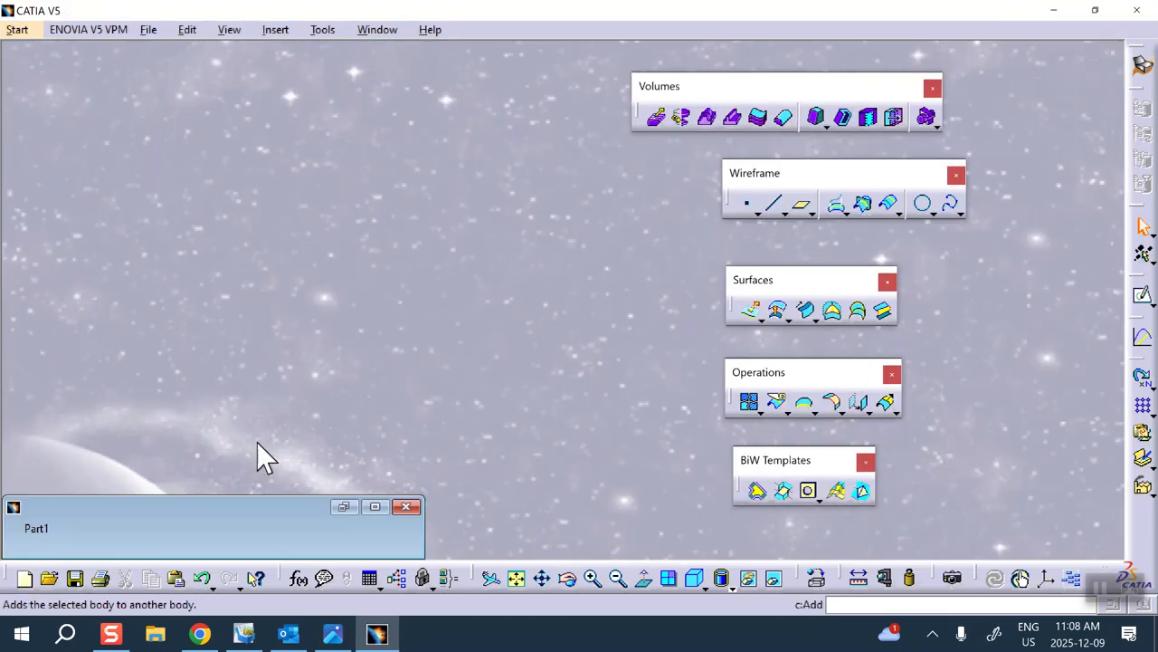
click(375, 505)
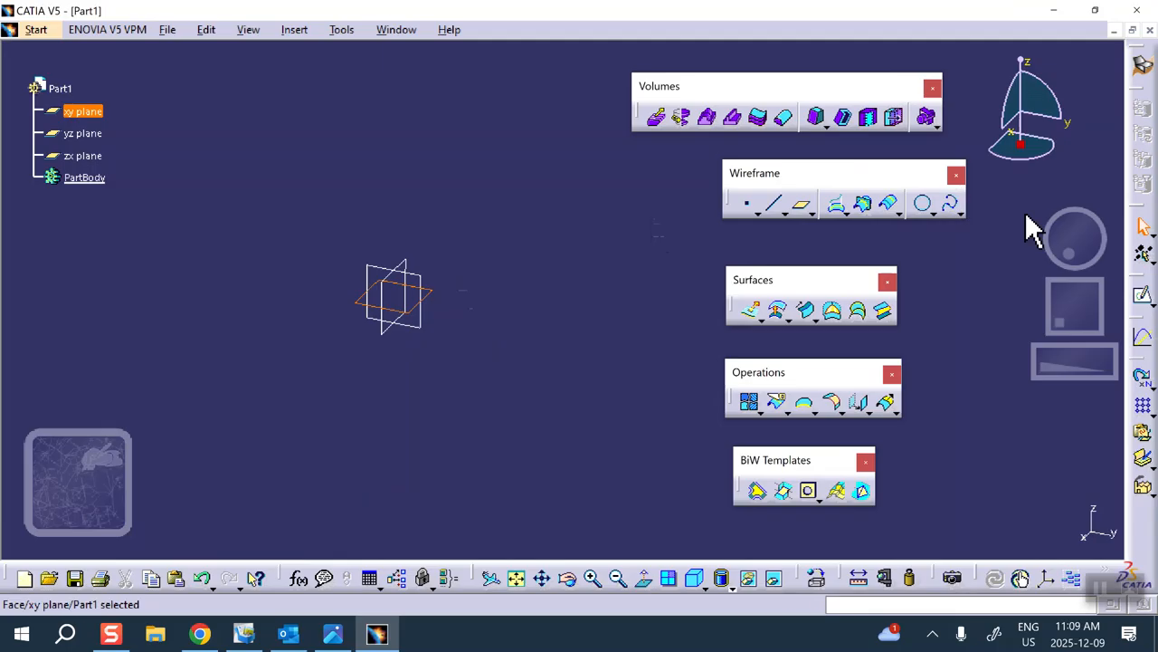
Sketch a wide rectangle enclosing the origin on the xy plane and exit the sketch
click(1142, 295)
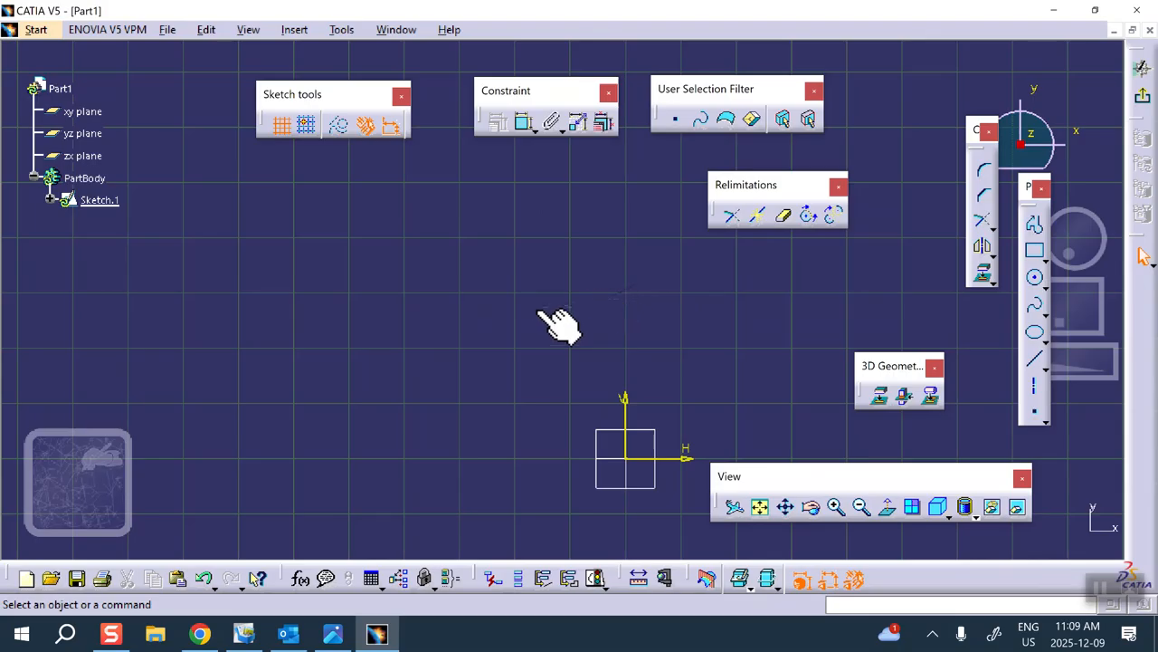
middle_drag(650, 336, 570, 193)
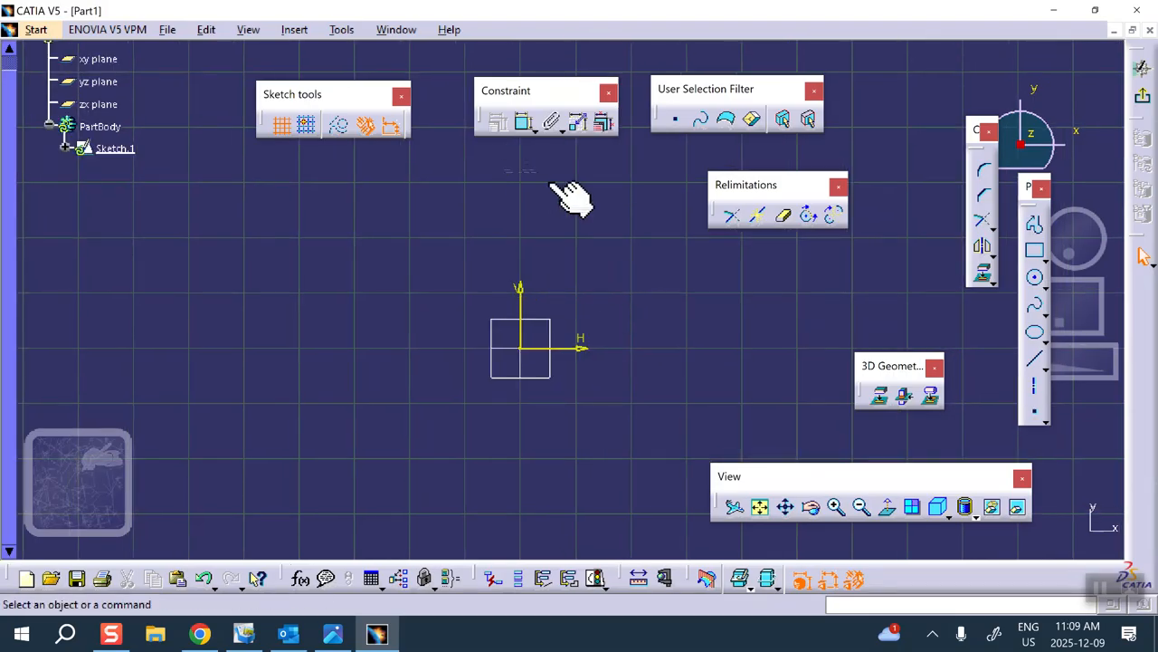
click(1034, 252)
click(374, 295)
click(714, 442)
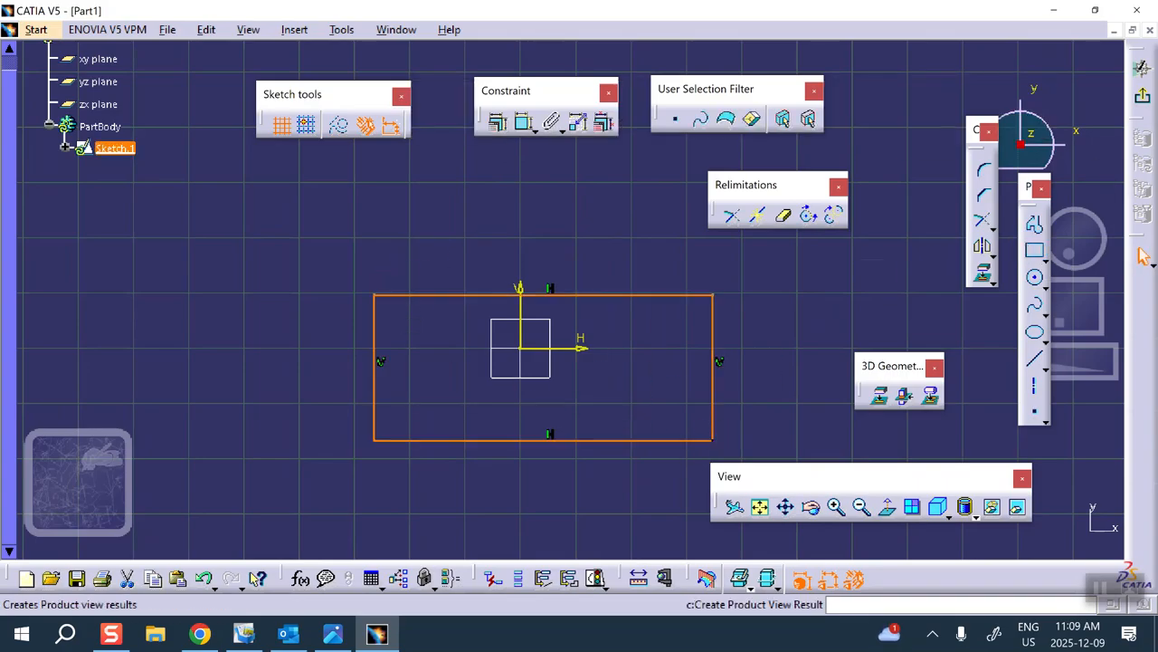
click(1139, 95)
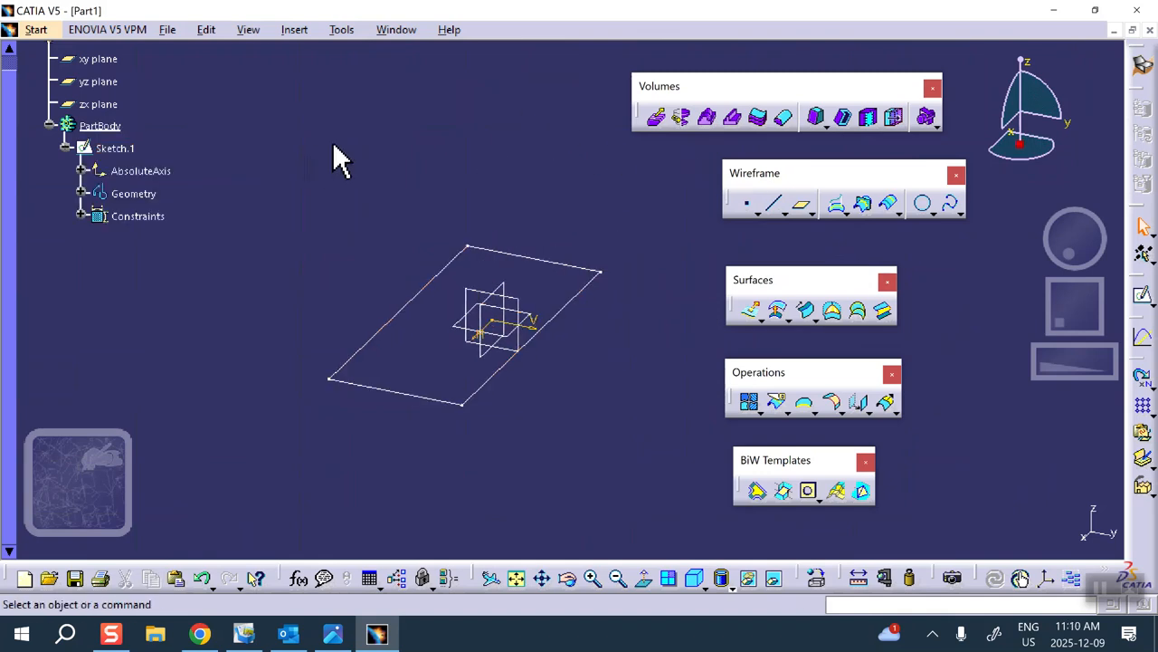
Extrude the rectangle sketch as a volume 80 mm along the sketch normal and expand the extrusion's tree entry
click(656, 117)
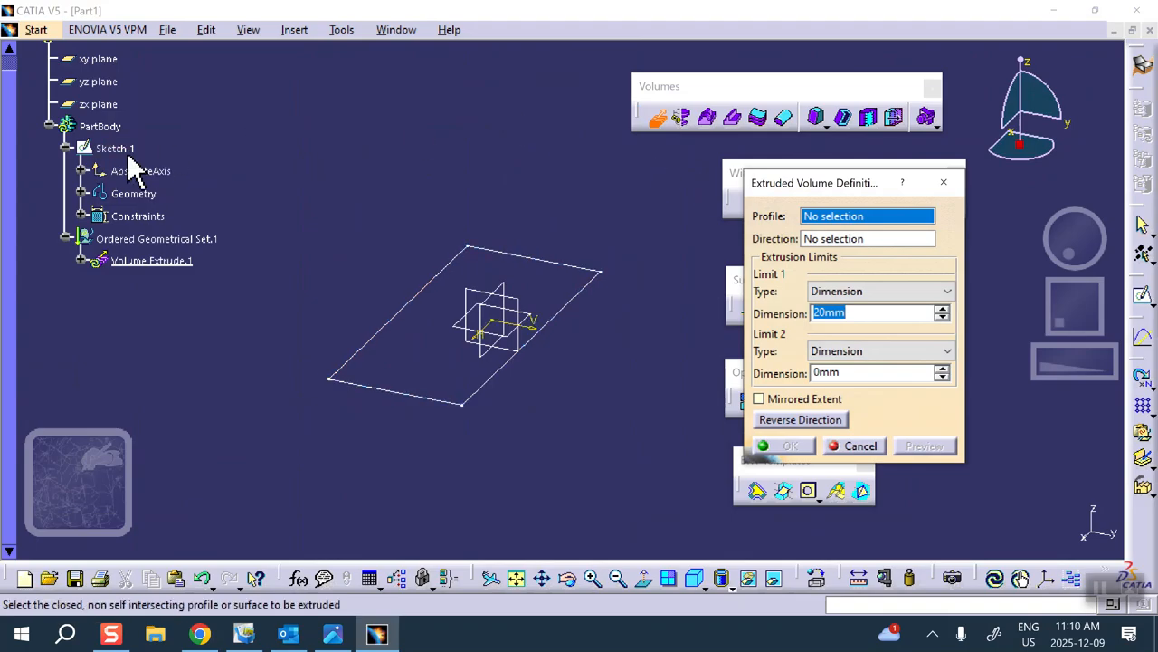
click(115, 148)
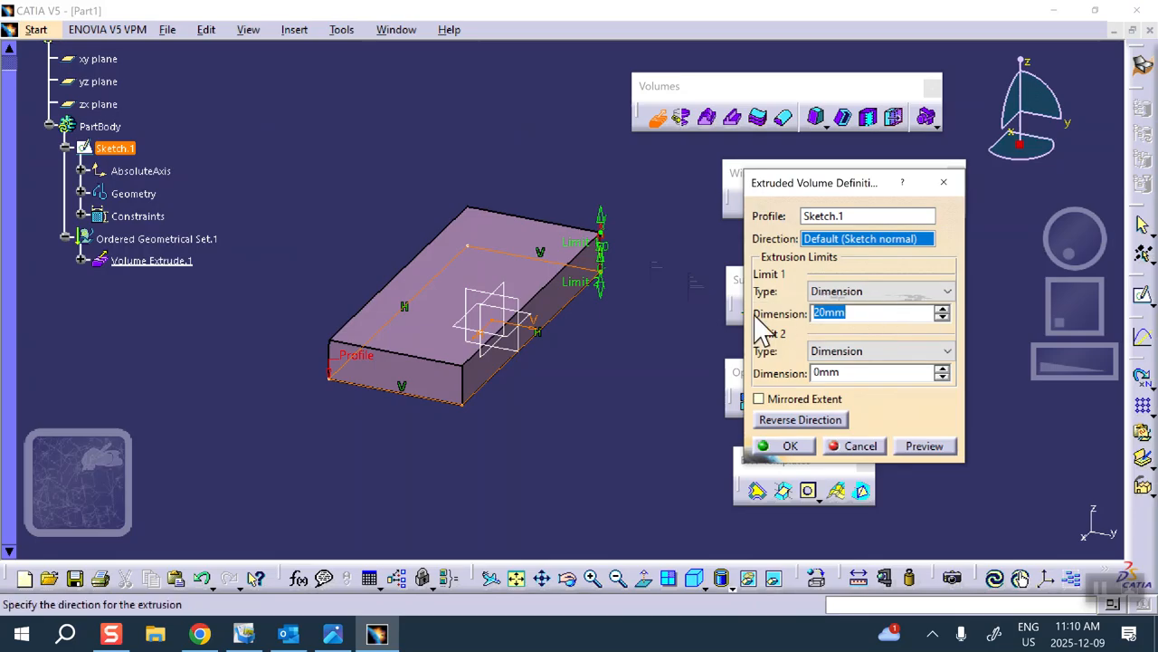
text(80)
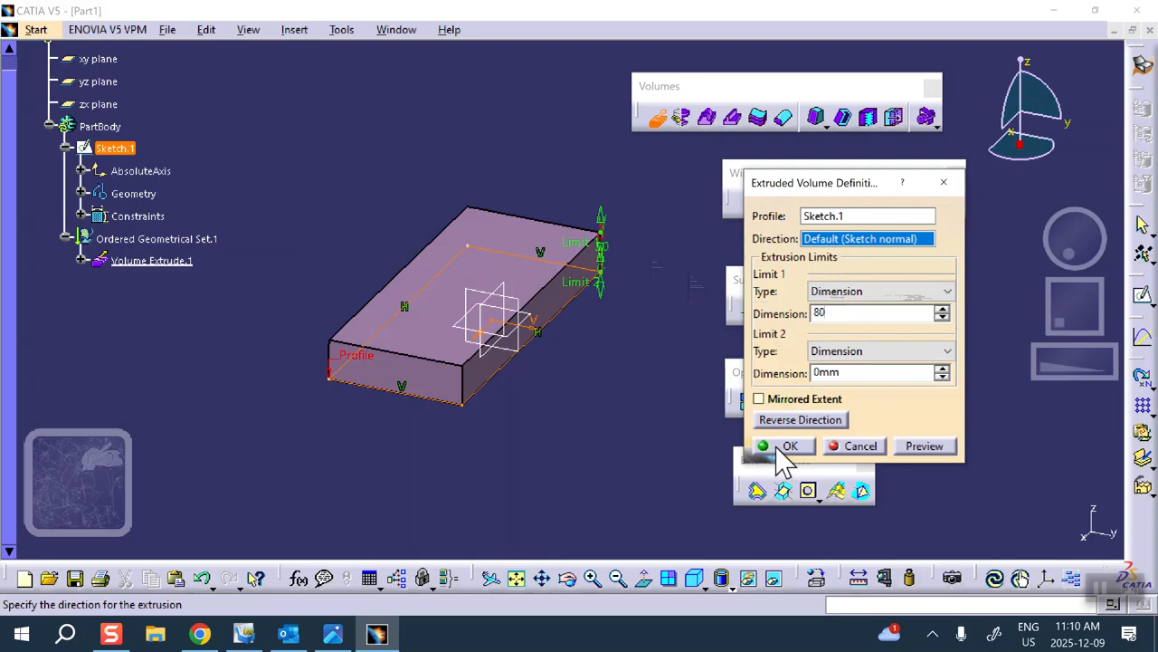
click(778, 445)
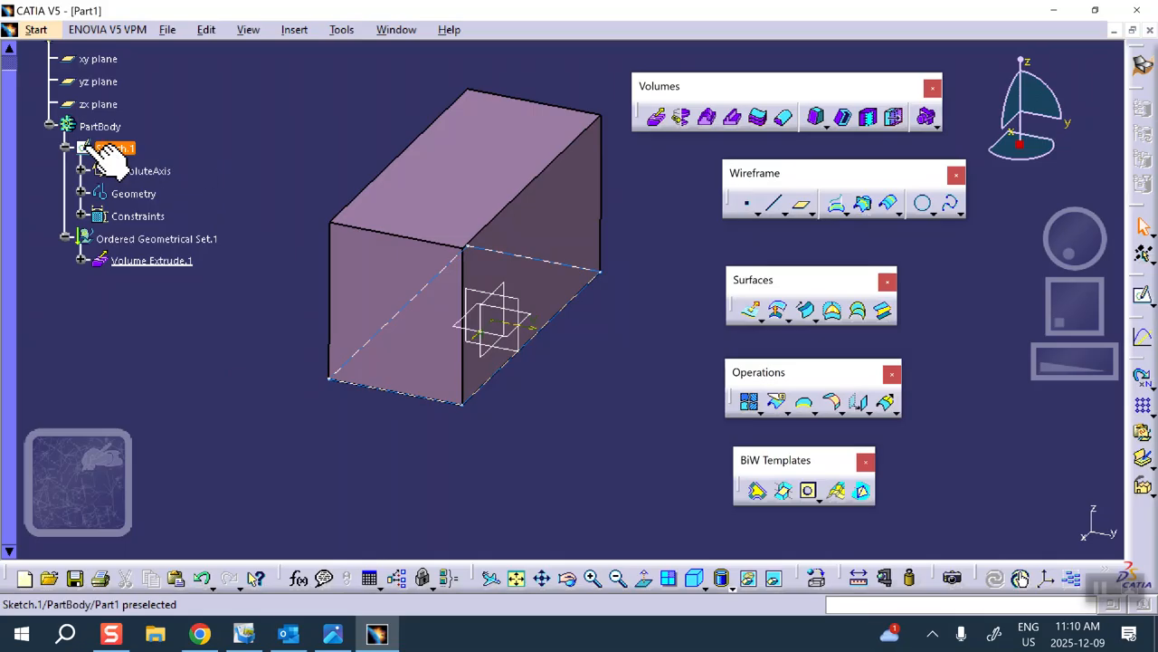
click(82, 262)
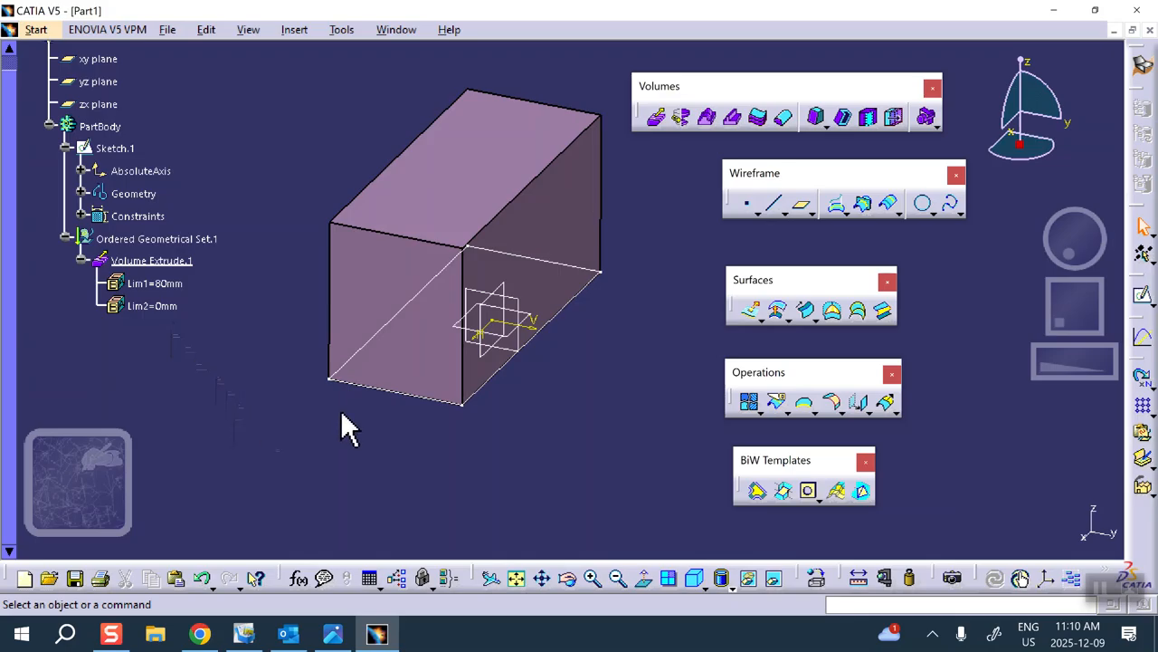
Shell the box volume with a 5 mm inside thickness, removing its front end, top and right side faces
click(847, 117)
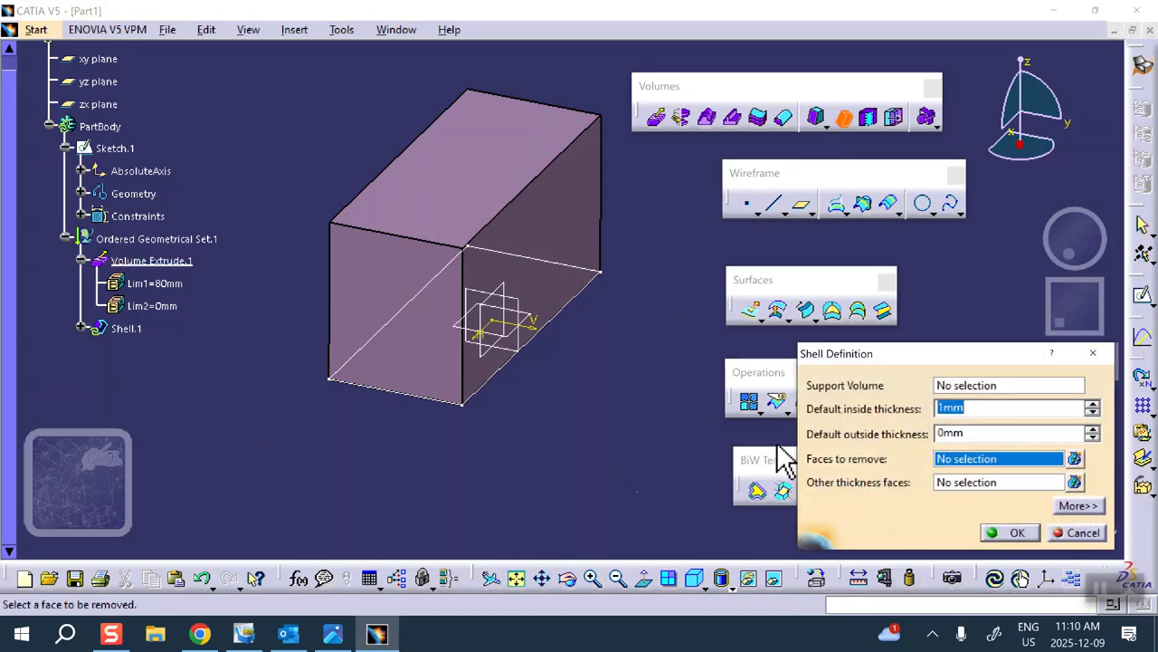
click(374, 266)
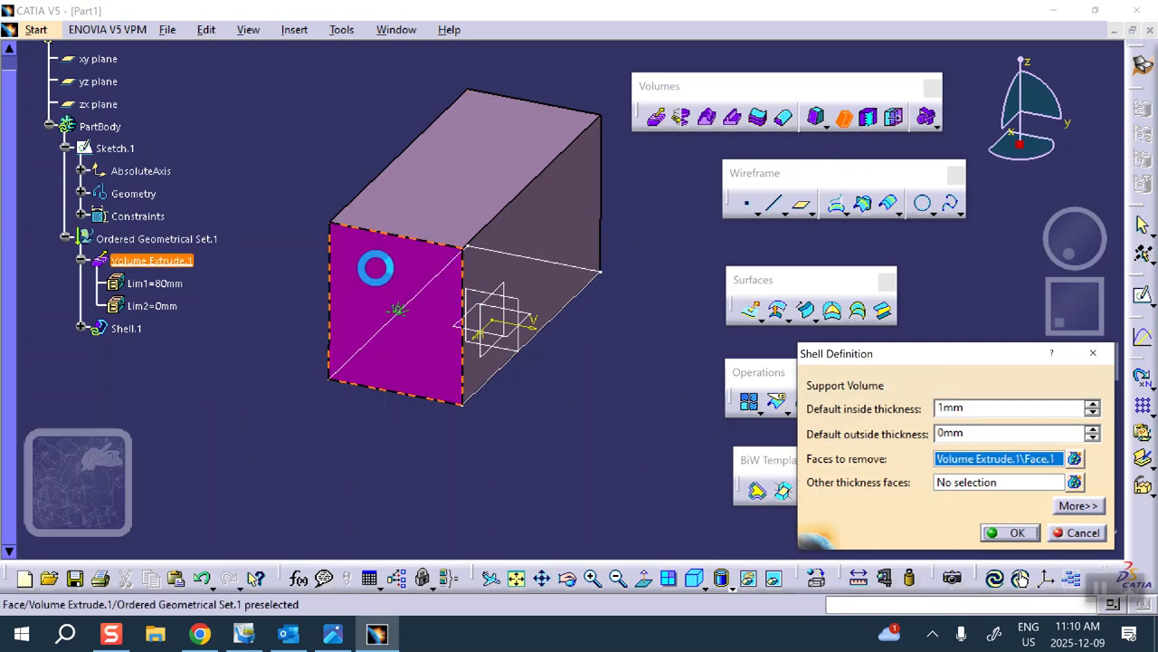
click(455, 169)
click(582, 271)
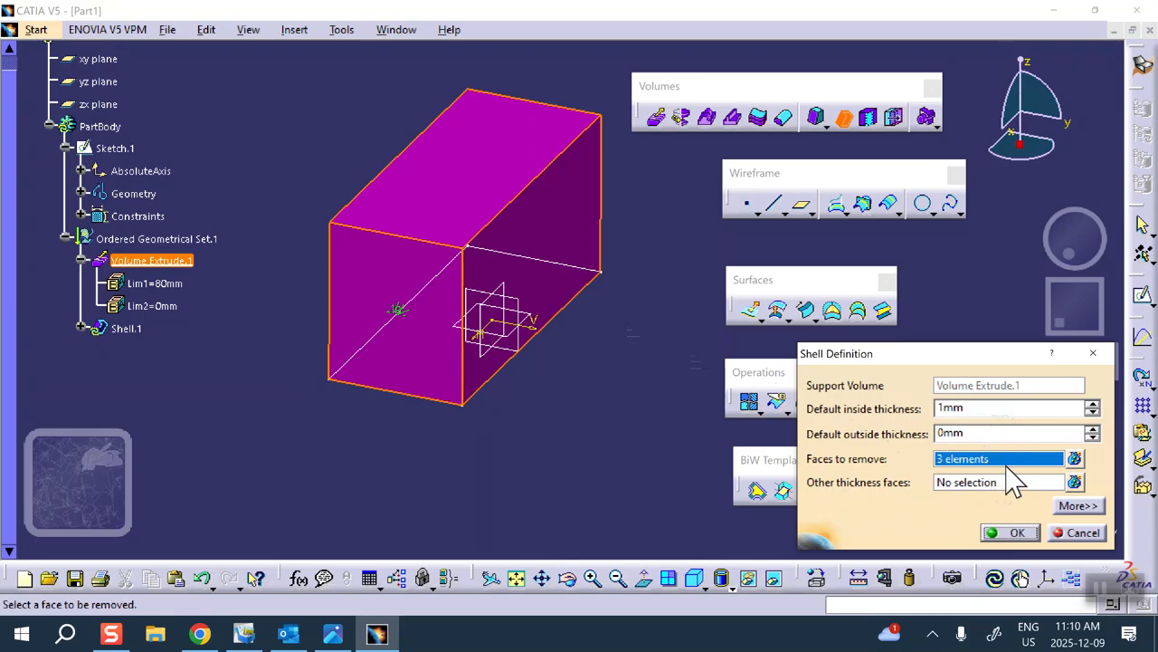
drag(962, 407, 858, 409)
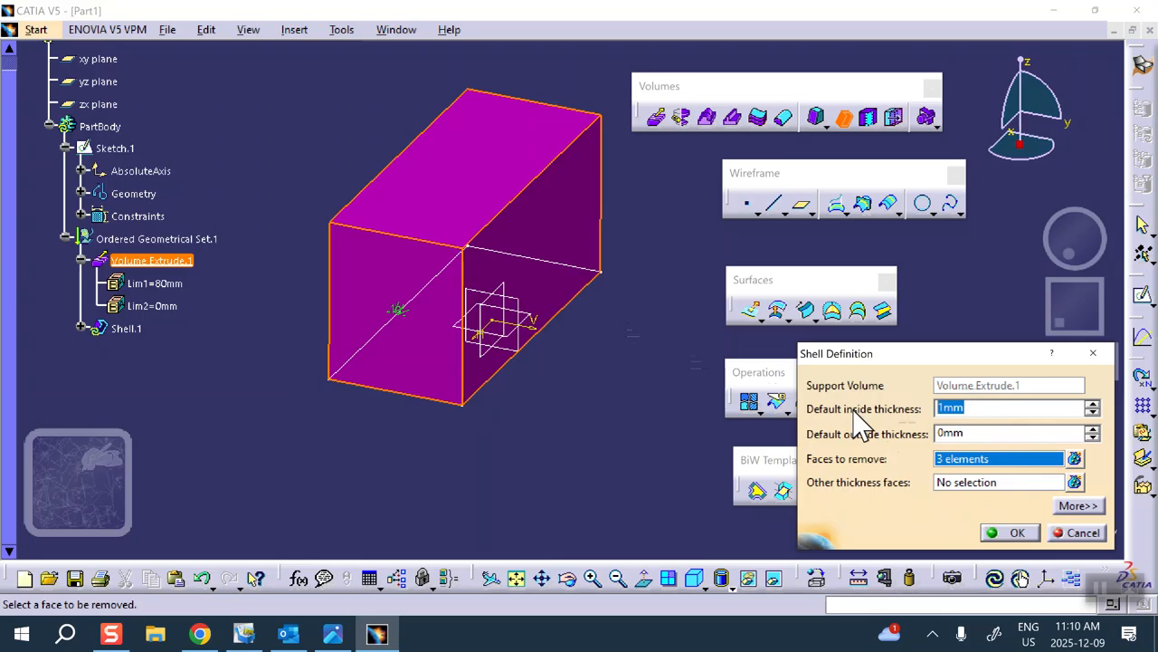
text(5)
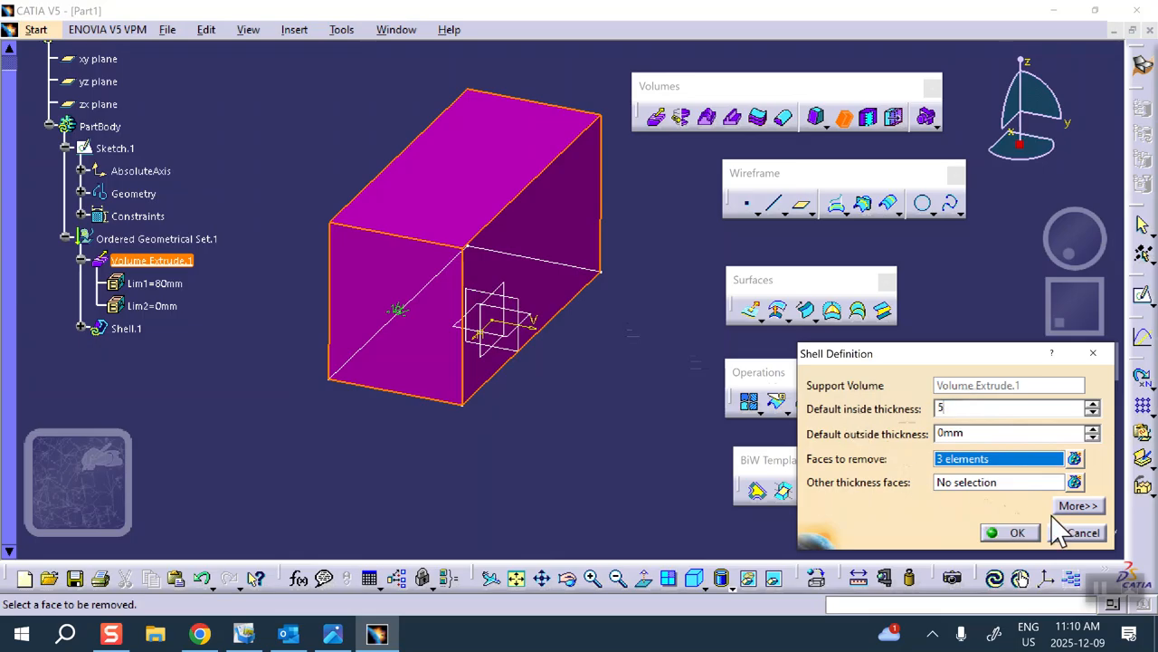
click(1016, 533)
click(649, 424)
Hide the rectangular base sketch
middle_drag(517, 485, 488, 470)
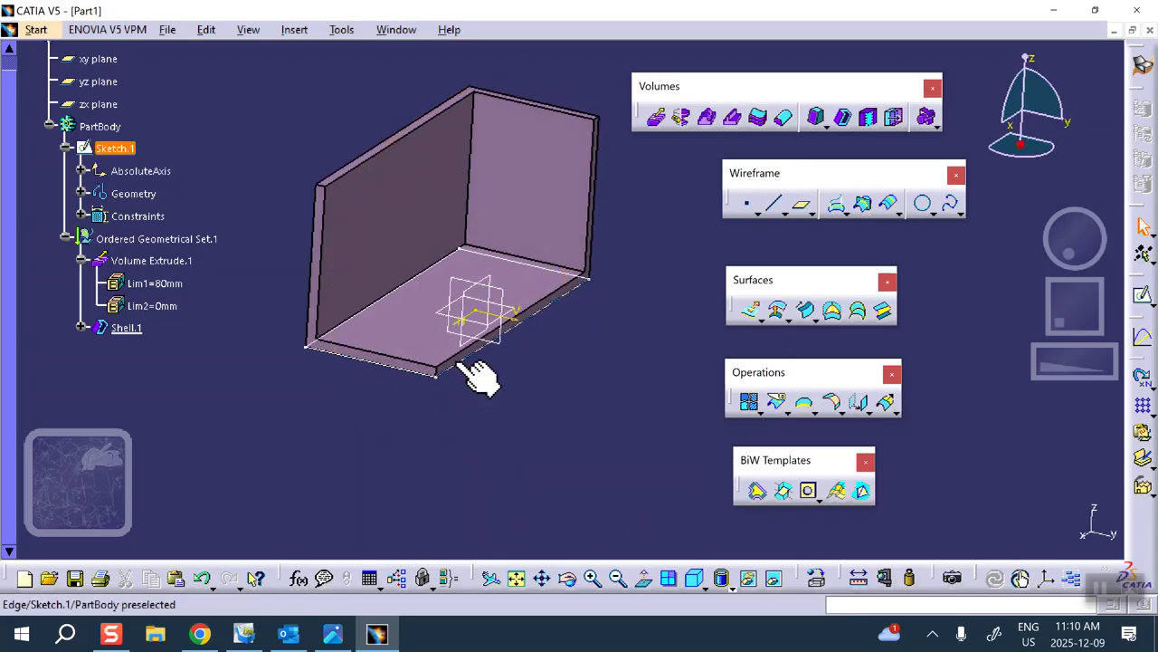
right_click(117, 149)
click(141, 205)
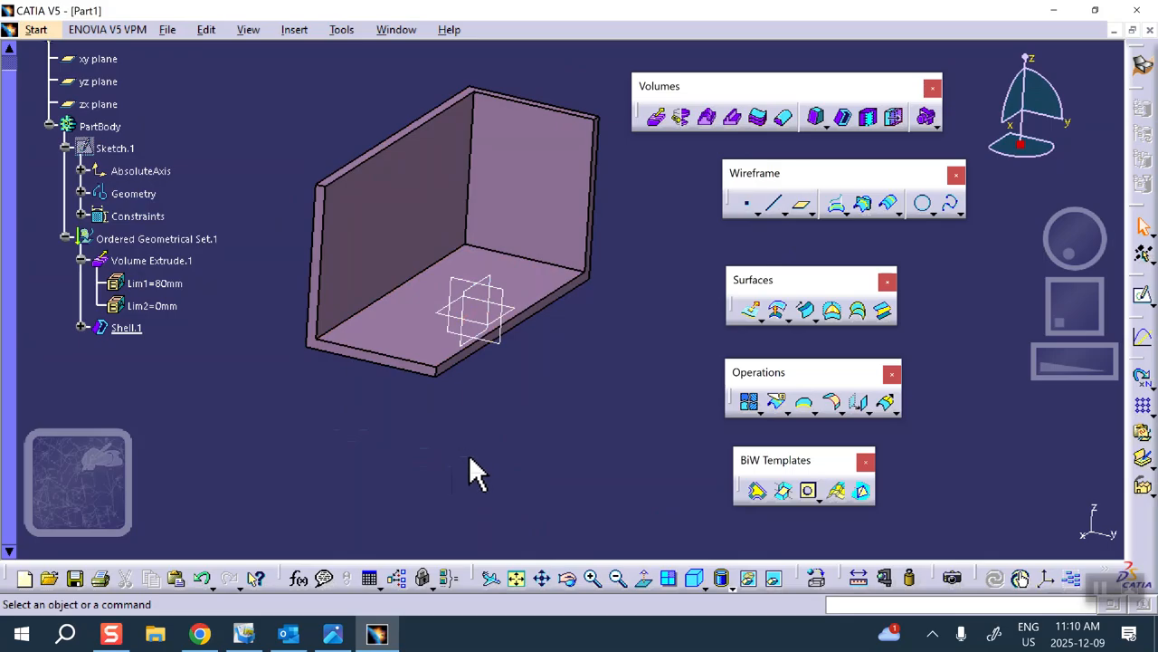
Create a plane offset 48 mm above the xy plane
middle_drag(569, 373, 594, 349)
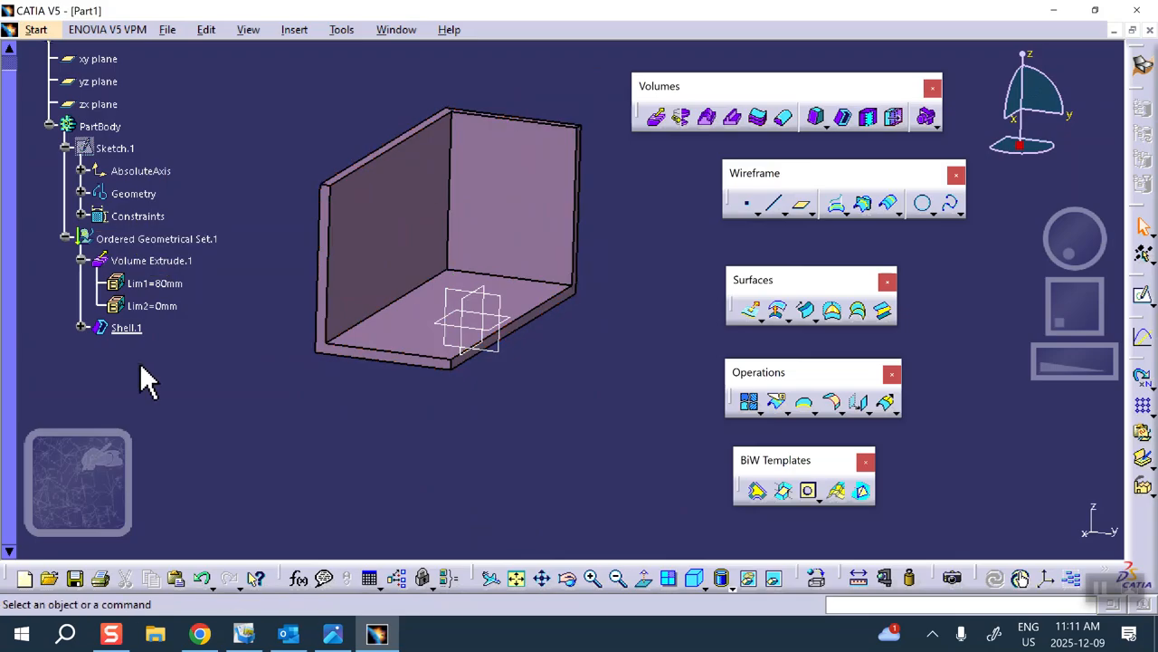
click(802, 204)
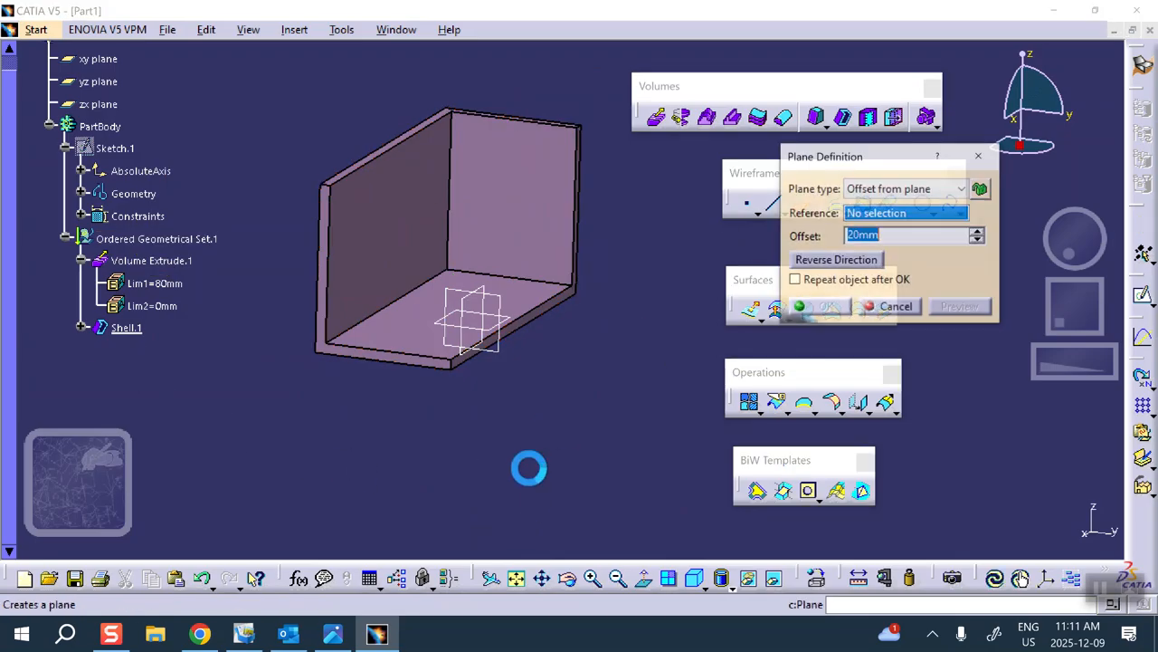
click(512, 323)
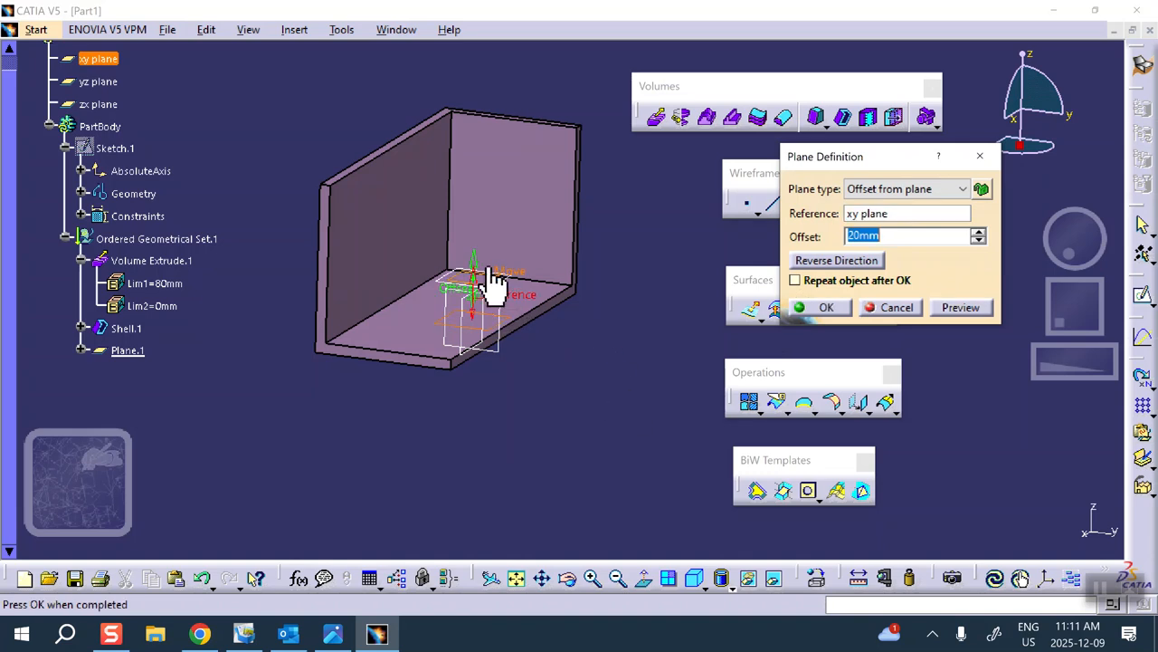
drag(474, 273, 465, 202)
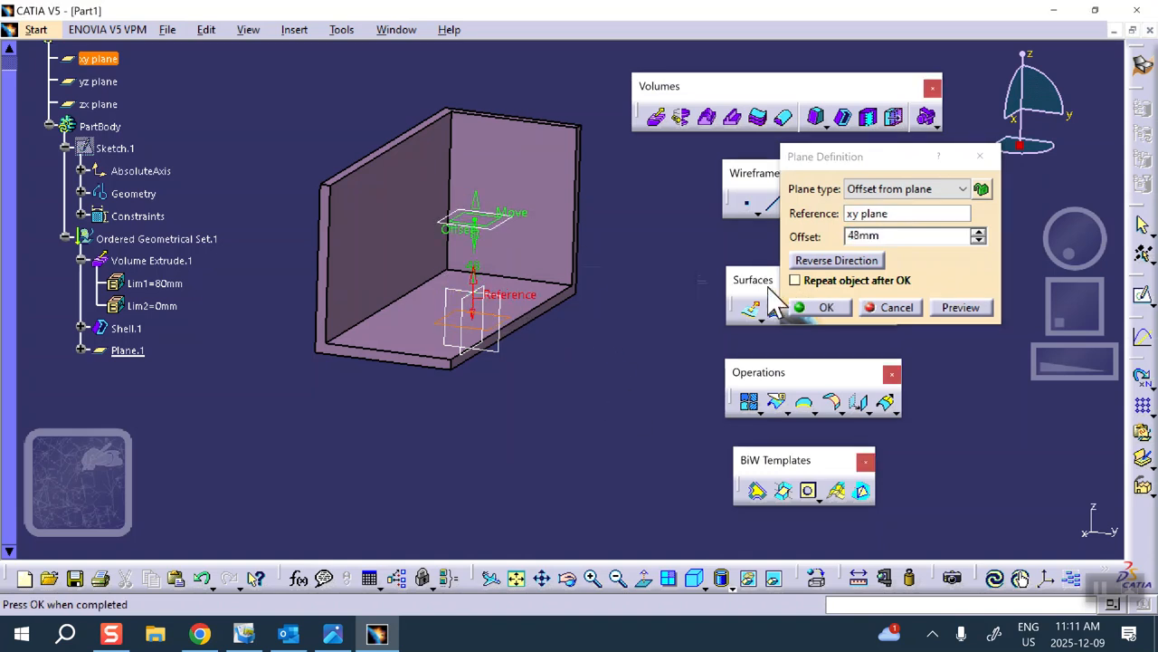
click(817, 308)
middle_drag(638, 374, 572, 398)
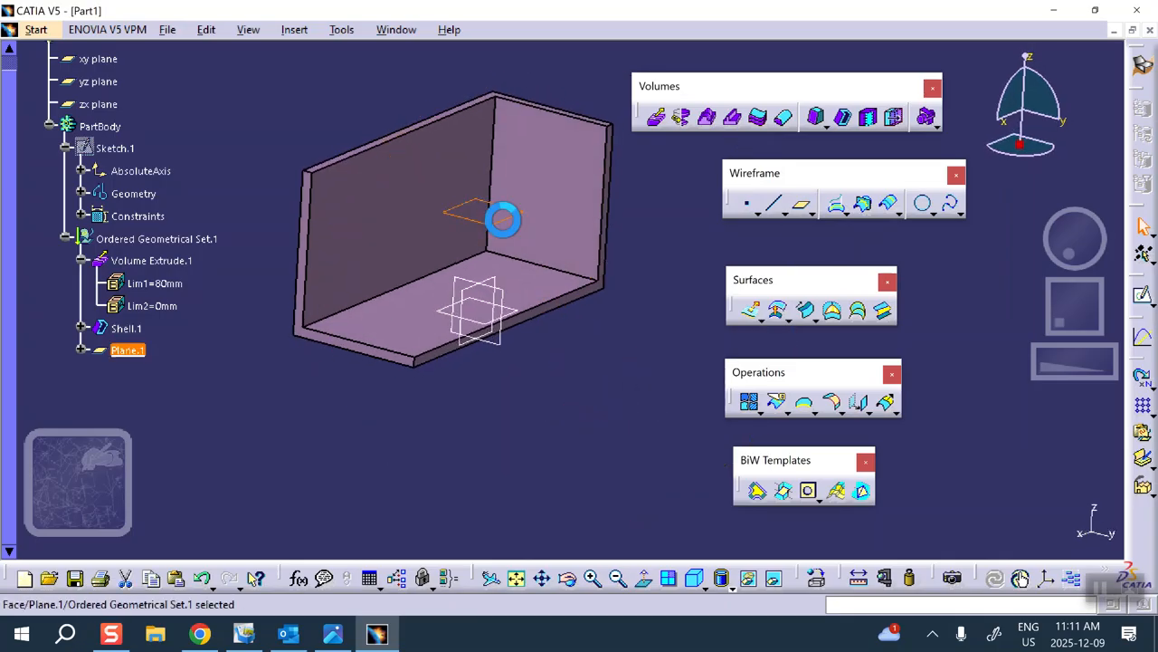
Sketch a rectangle on the offset plane that extends beyond the box outline on all sides, and exit the sketch
click(514, 220)
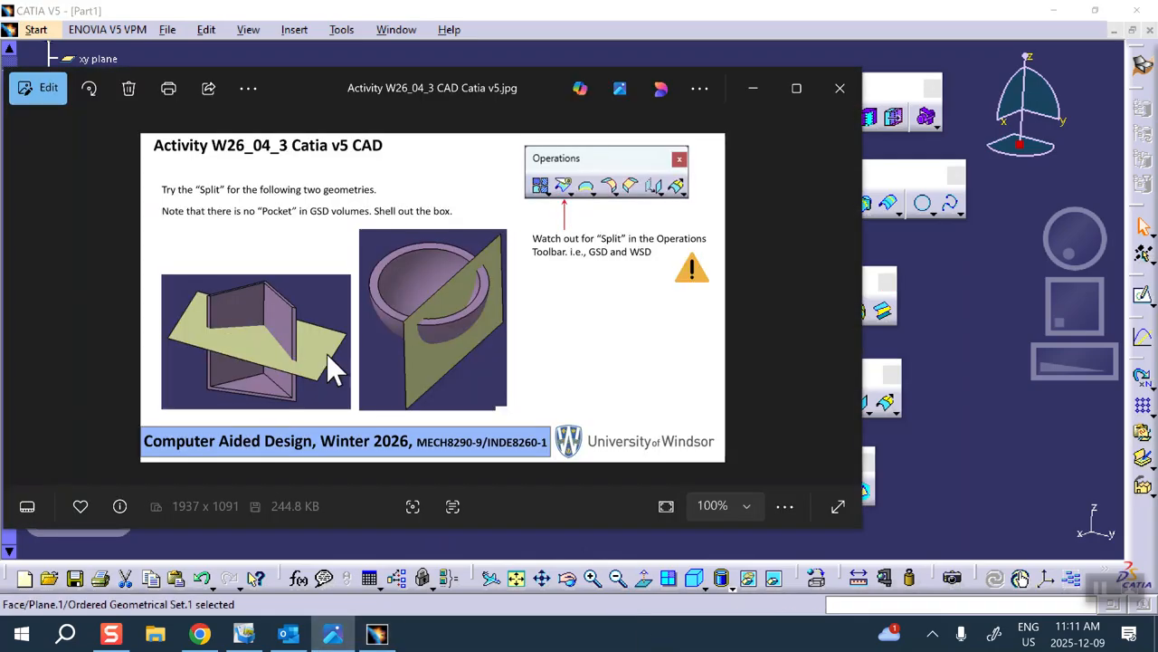
click(1004, 126)
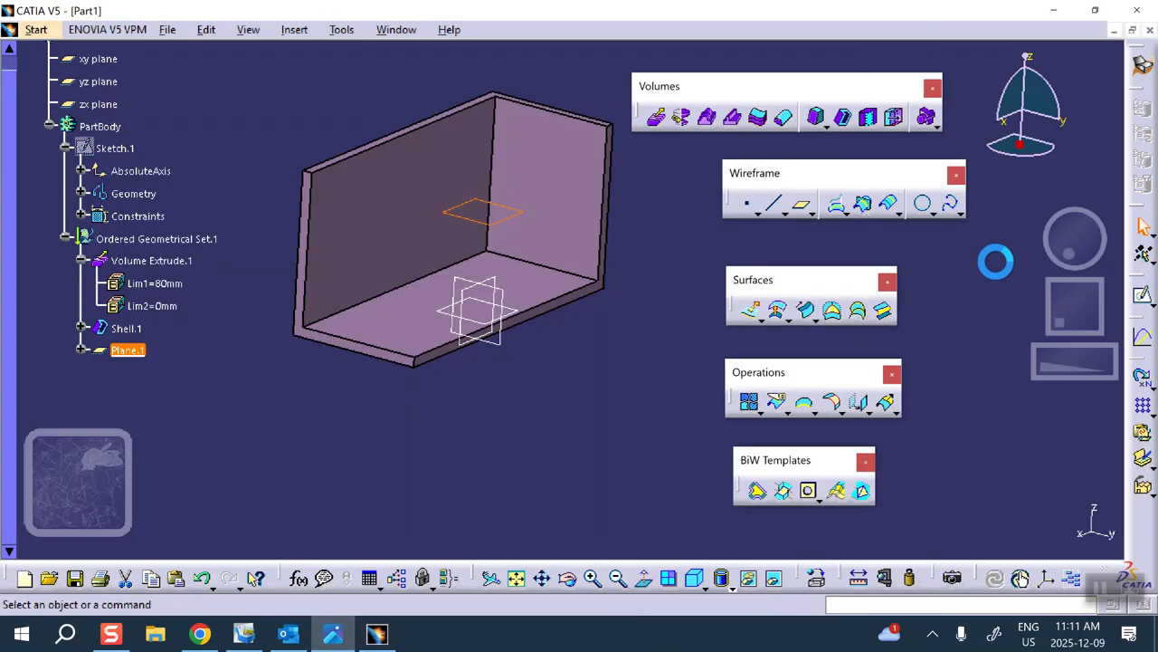
click(502, 220)
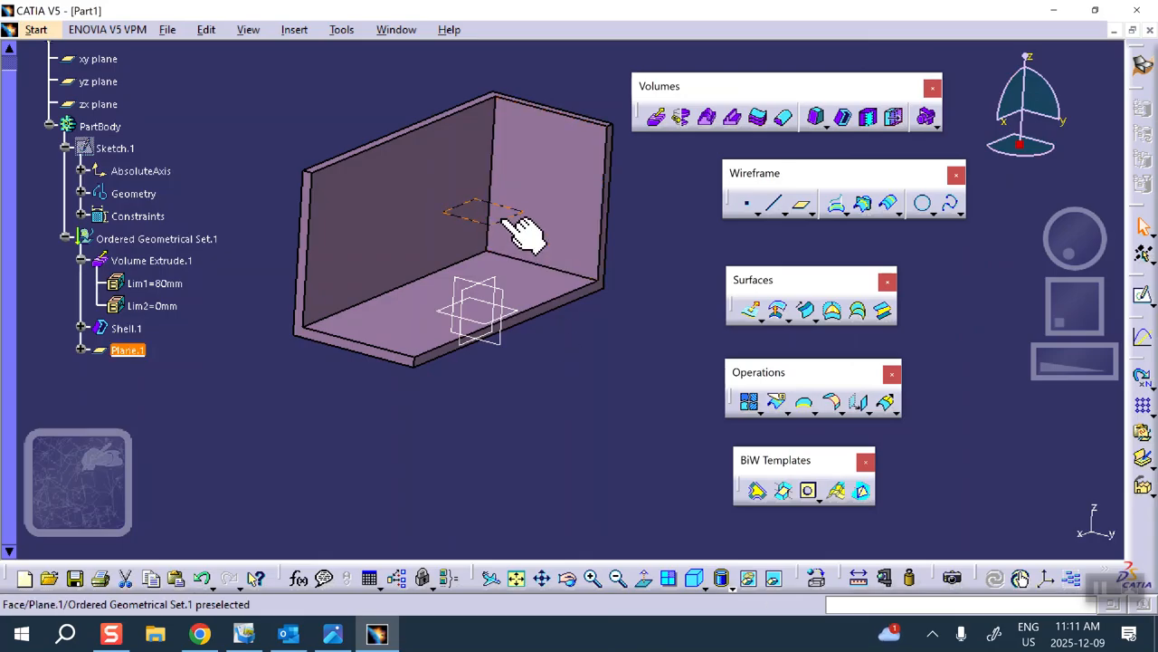
click(1143, 294)
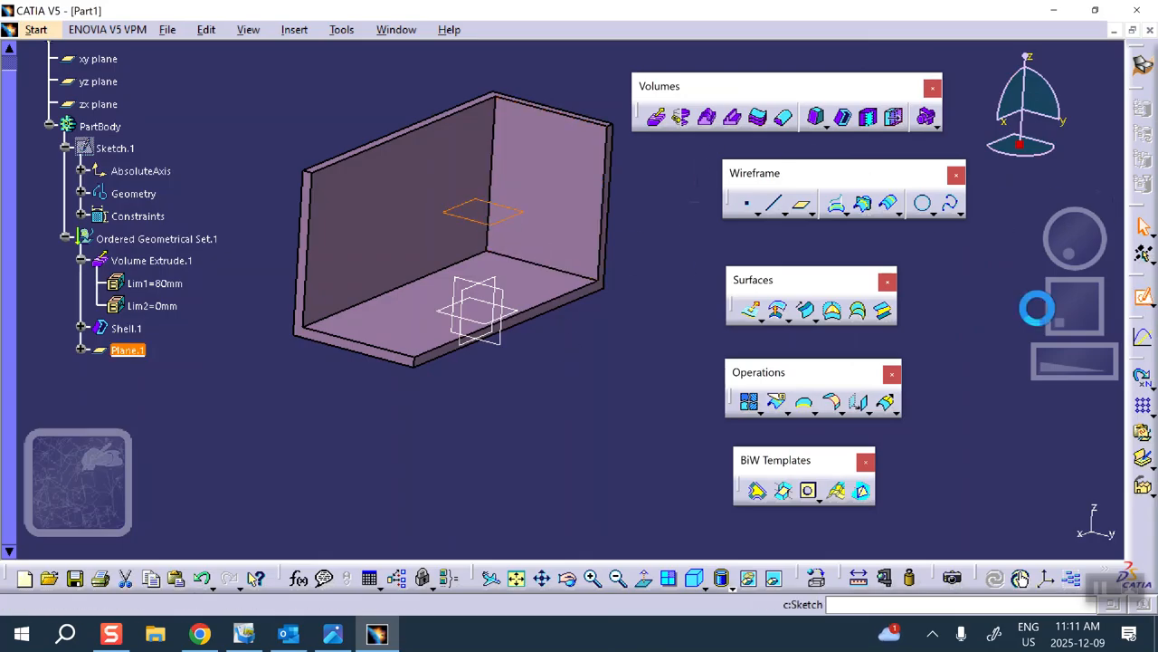
mouse_move(517, 321)
middle_down()
mouse_move(601, 124)
mouse_move(574, 171)
middle_up()
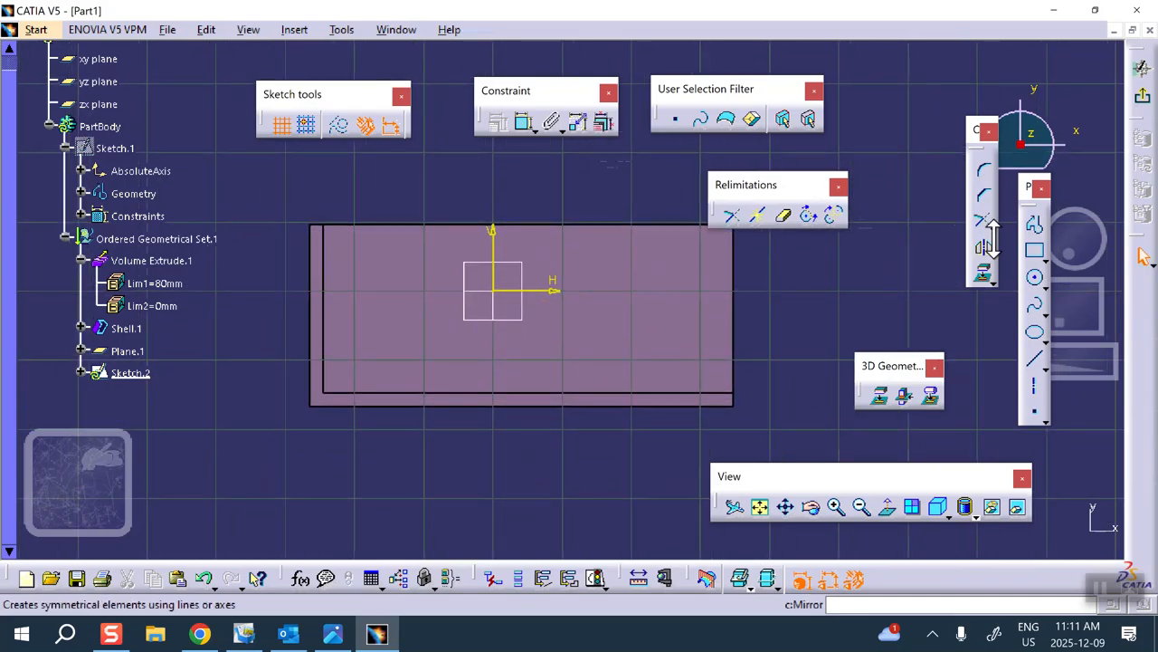
click(1037, 255)
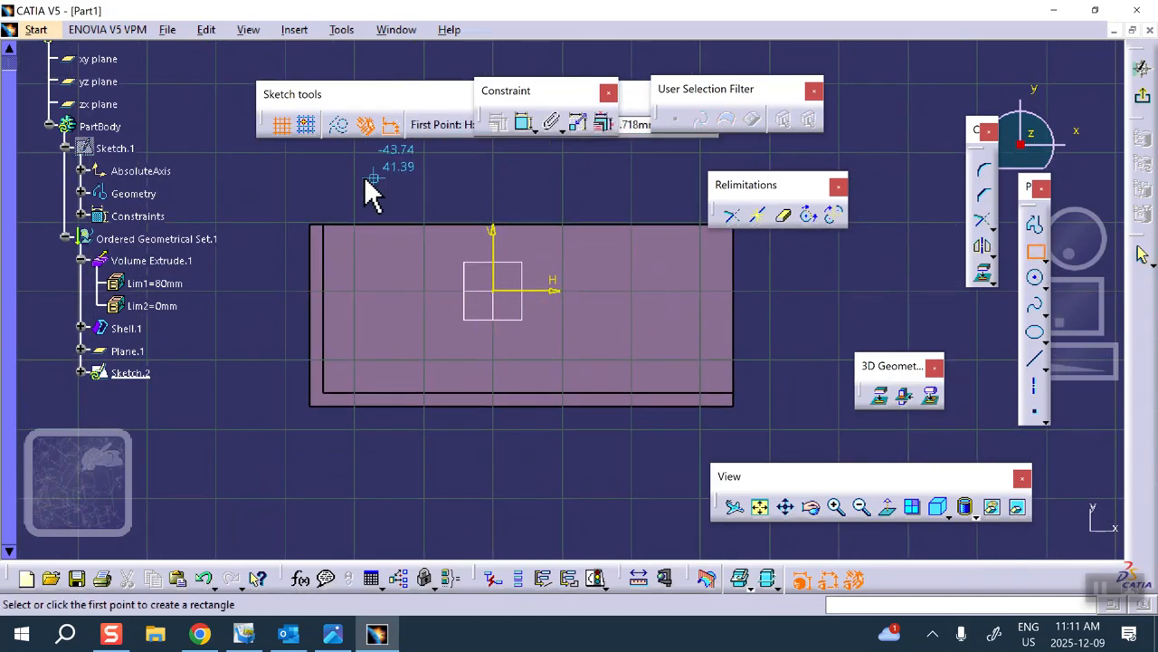
click(268, 177)
click(808, 443)
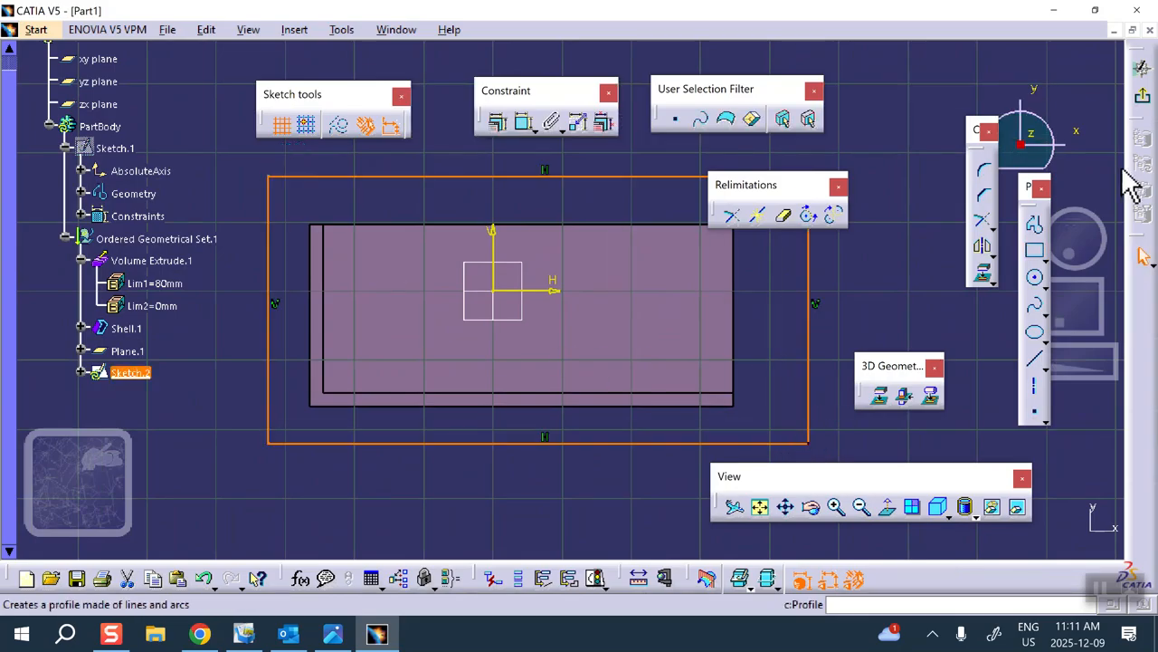
click(1143, 97)
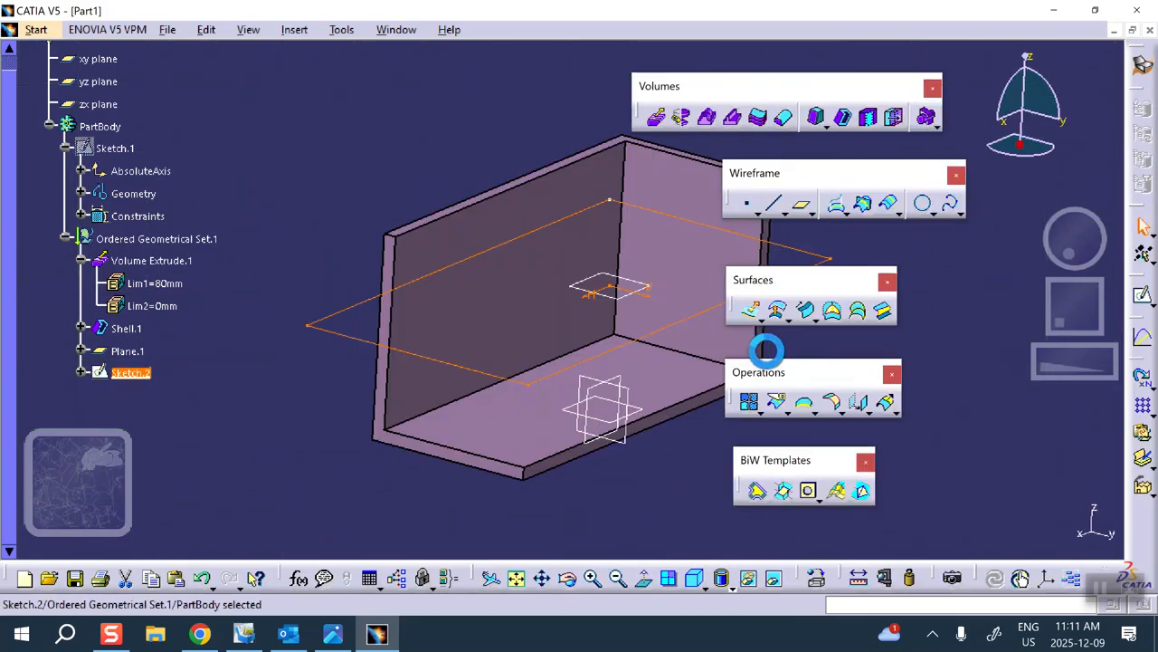
Fill the rectangle sketch with a surface and hide the sketch
click(833, 312)
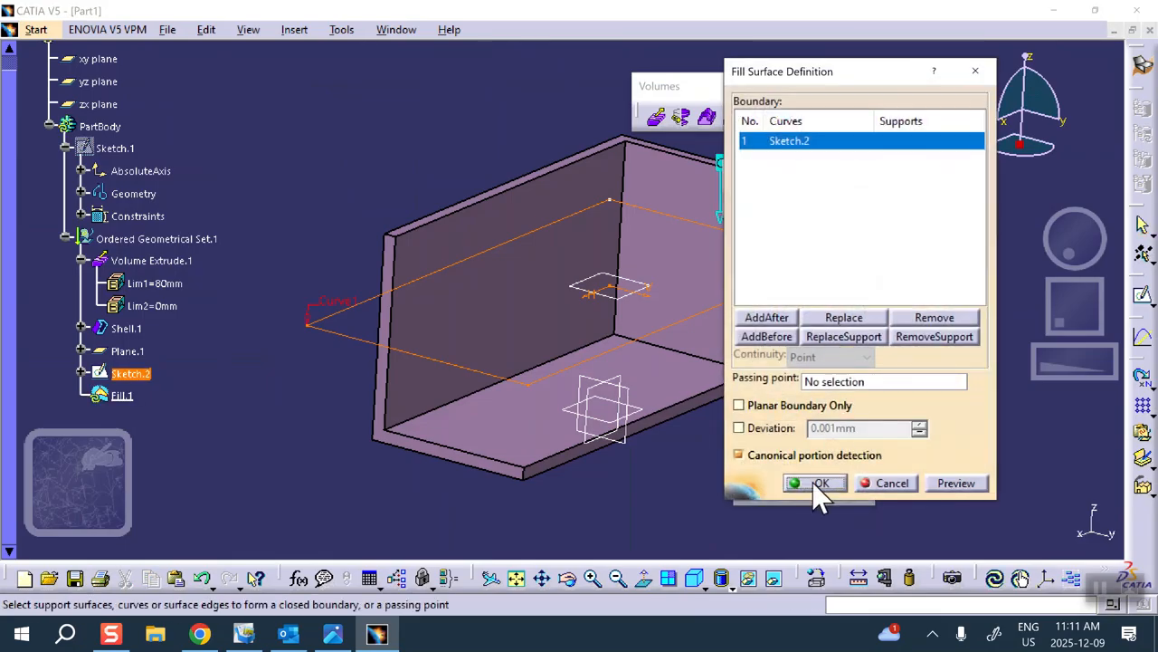
click(819, 485)
middle_drag(375, 153, 328, 134)
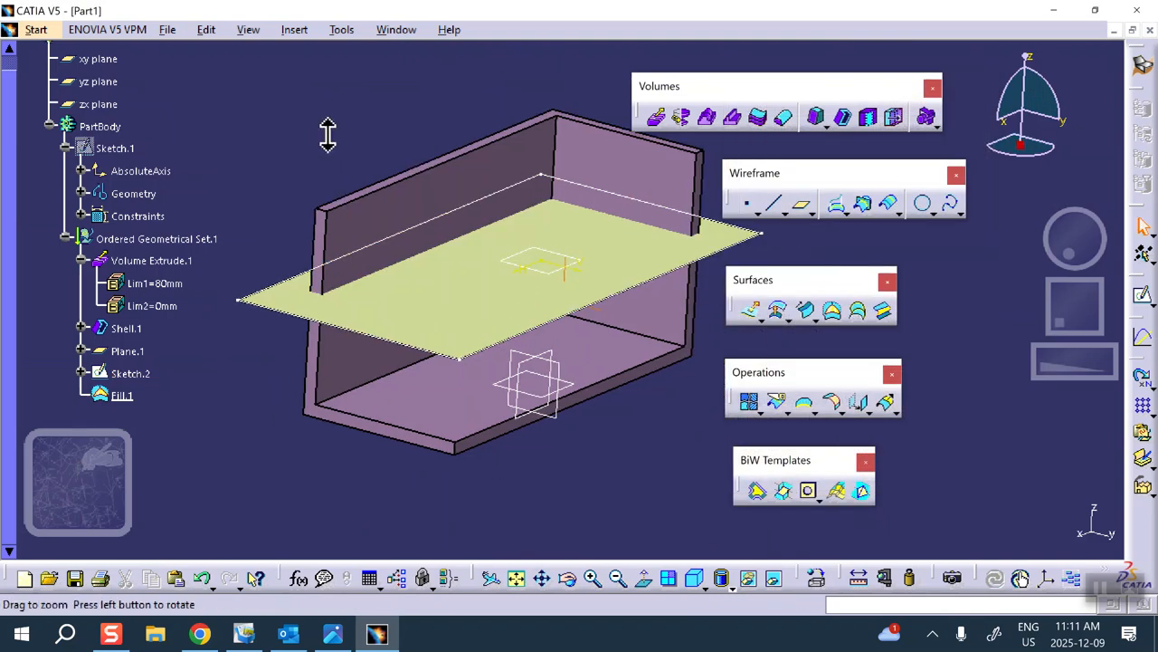
right_click(128, 373)
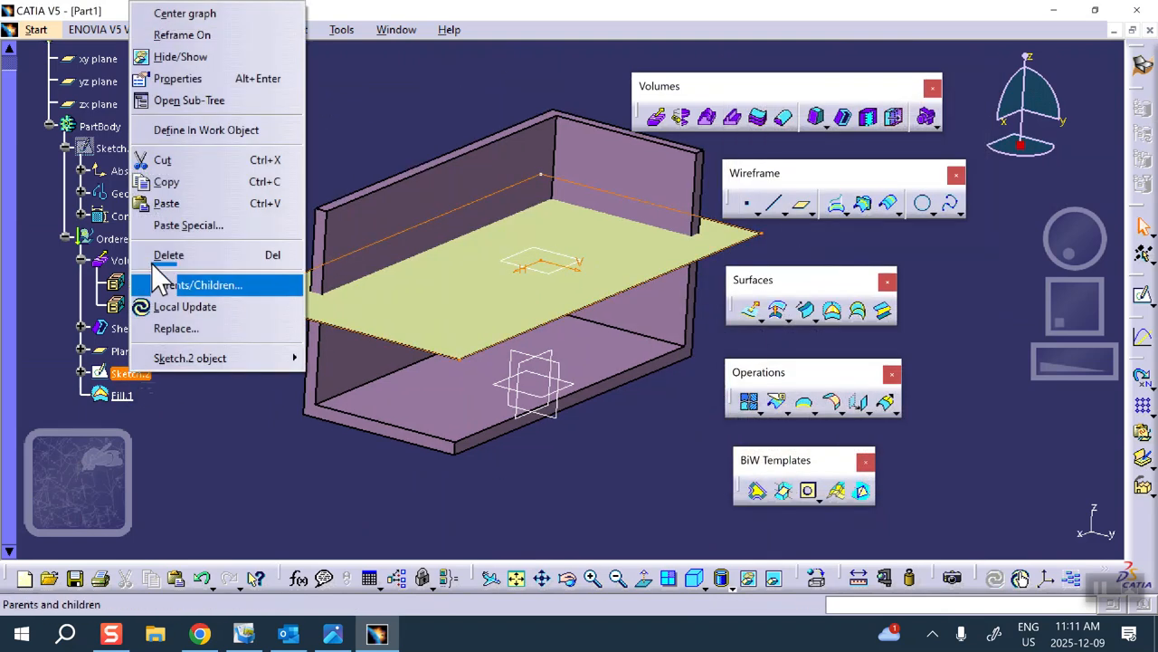
click(178, 59)
mouse_move(621, 444)
middle_down()
mouse_move(597, 437)
mouse_move(617, 412)
middle_up()
middle_drag(290, 389, 279, 408)
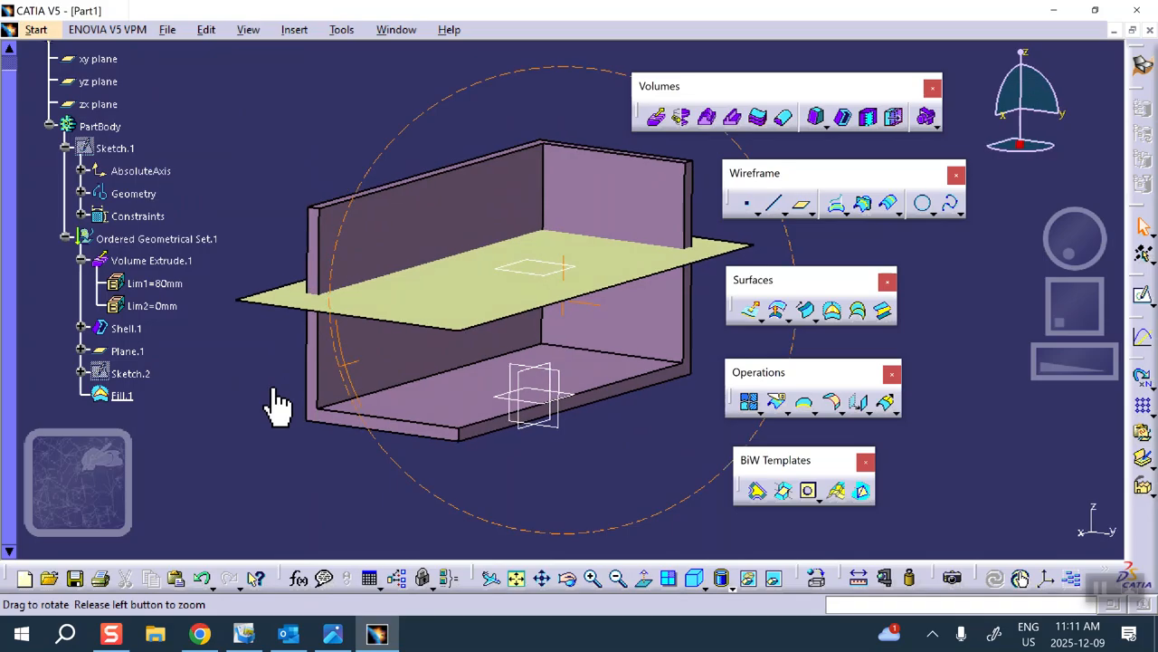
middle_drag(530, 422, 543, 426)
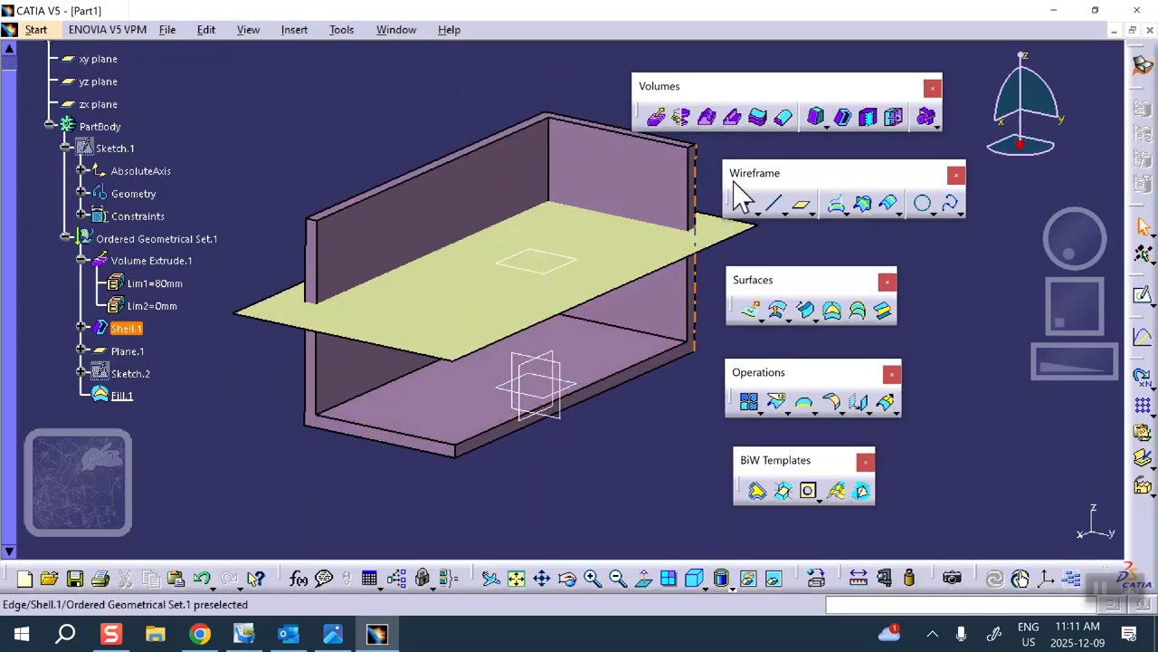
Split the shelled volume with the fill surface, keeping both sides as a volume result, and hide the fill surface
drag(804, 175, 862, 176)
drag(789, 88, 859, 88)
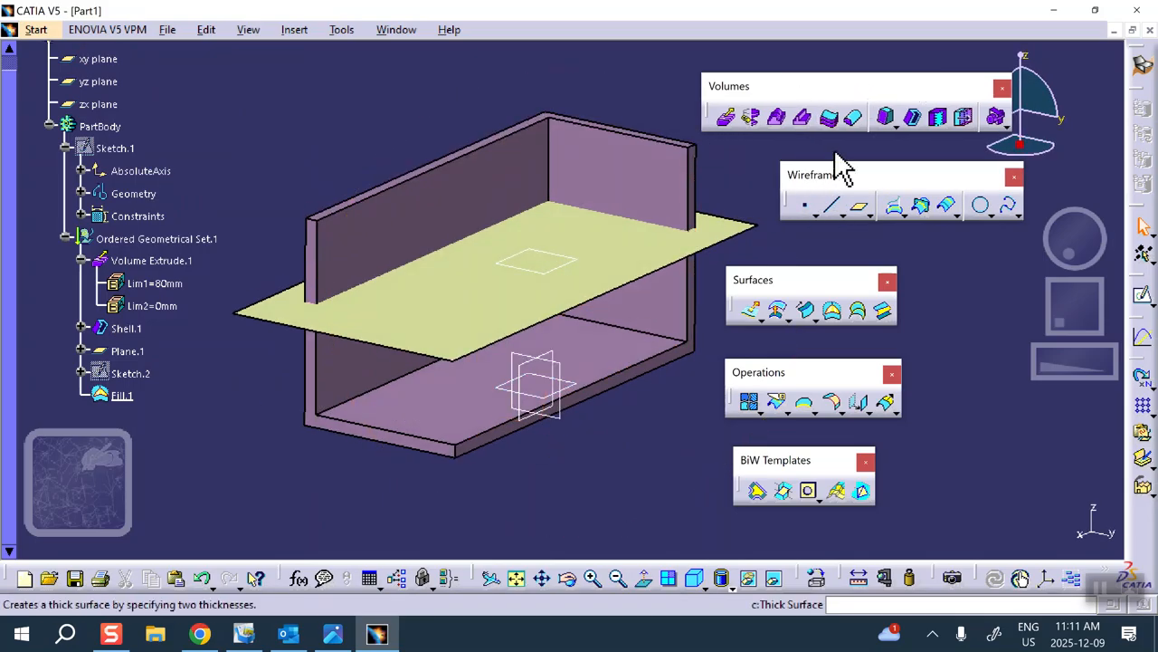
click(779, 406)
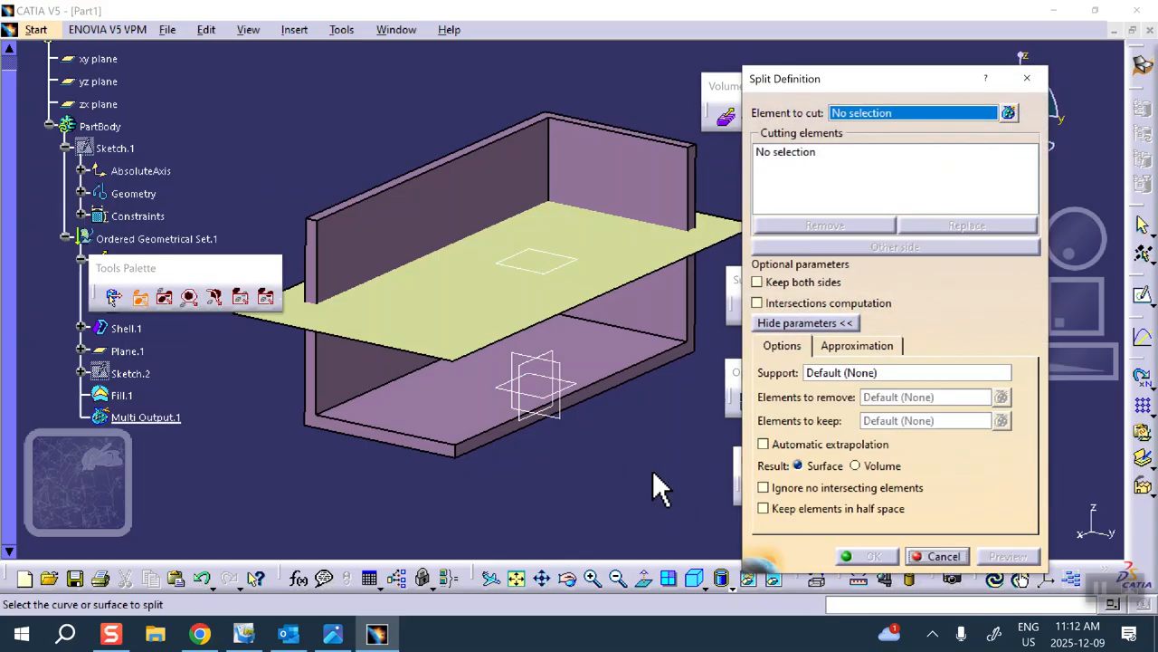
click(635, 179)
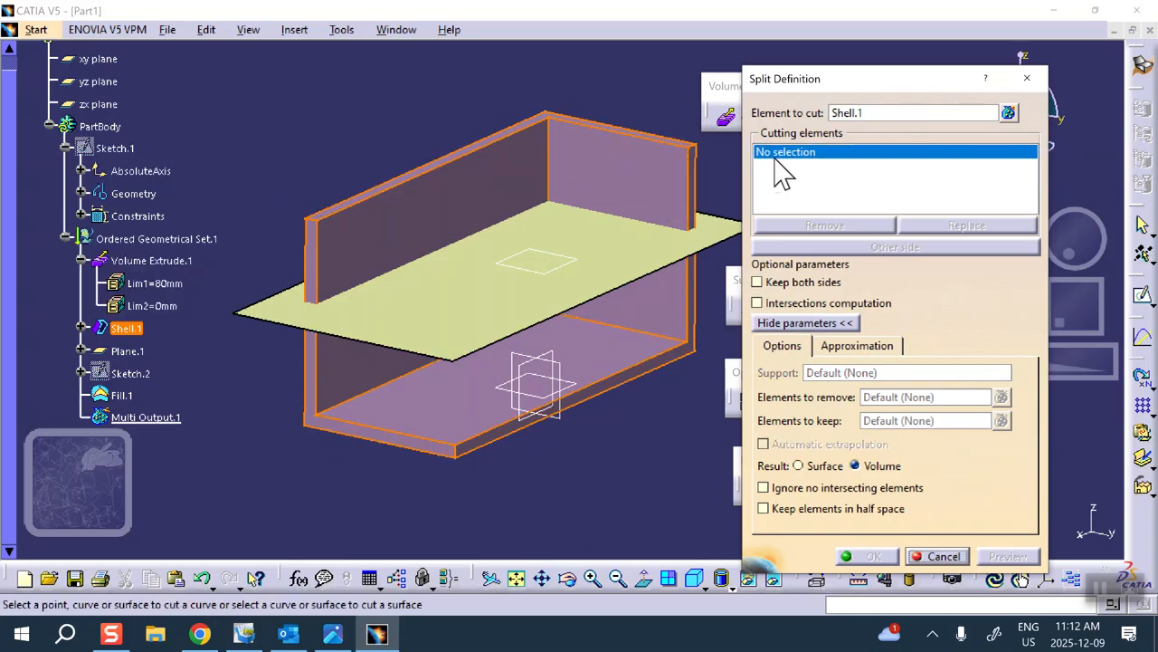
click(118, 399)
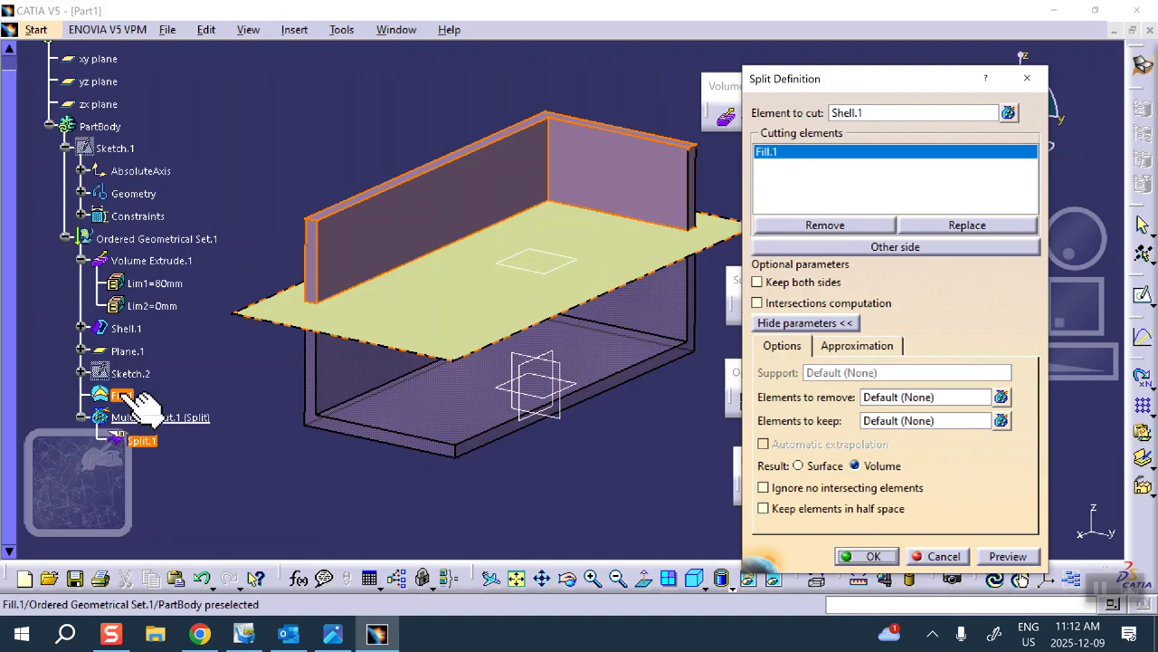
mouse_move(633, 473)
middle_down()
mouse_move(621, 349)
mouse_move(614, 468)
middle_up()
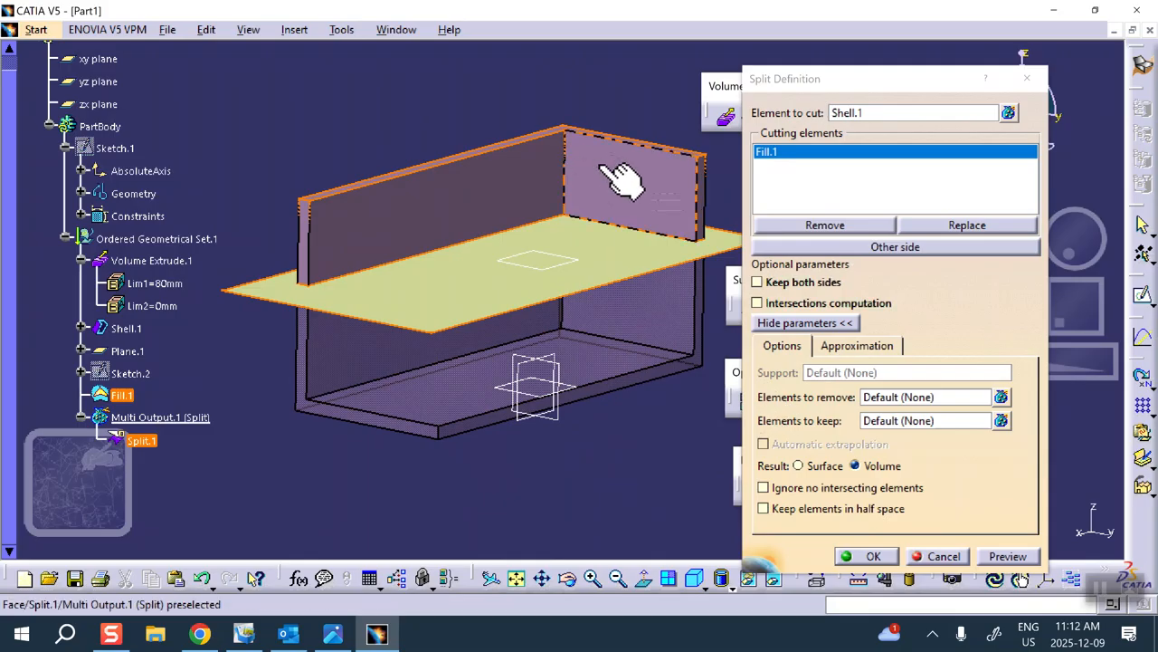
click(855, 246)
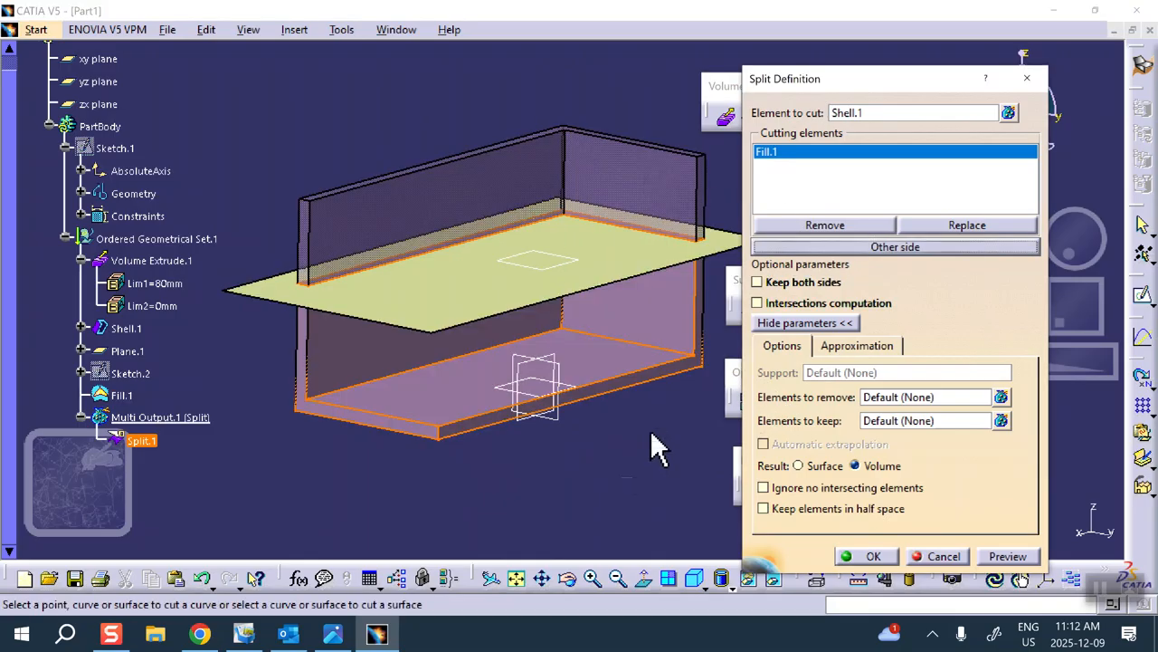
click(757, 282)
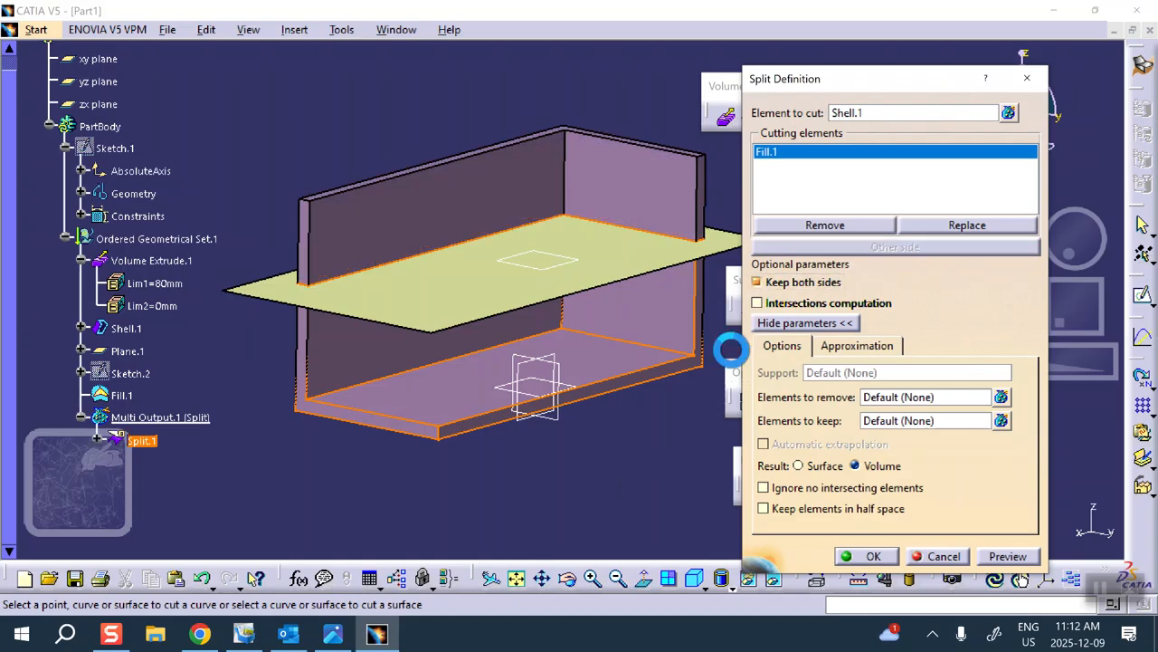
click(876, 555)
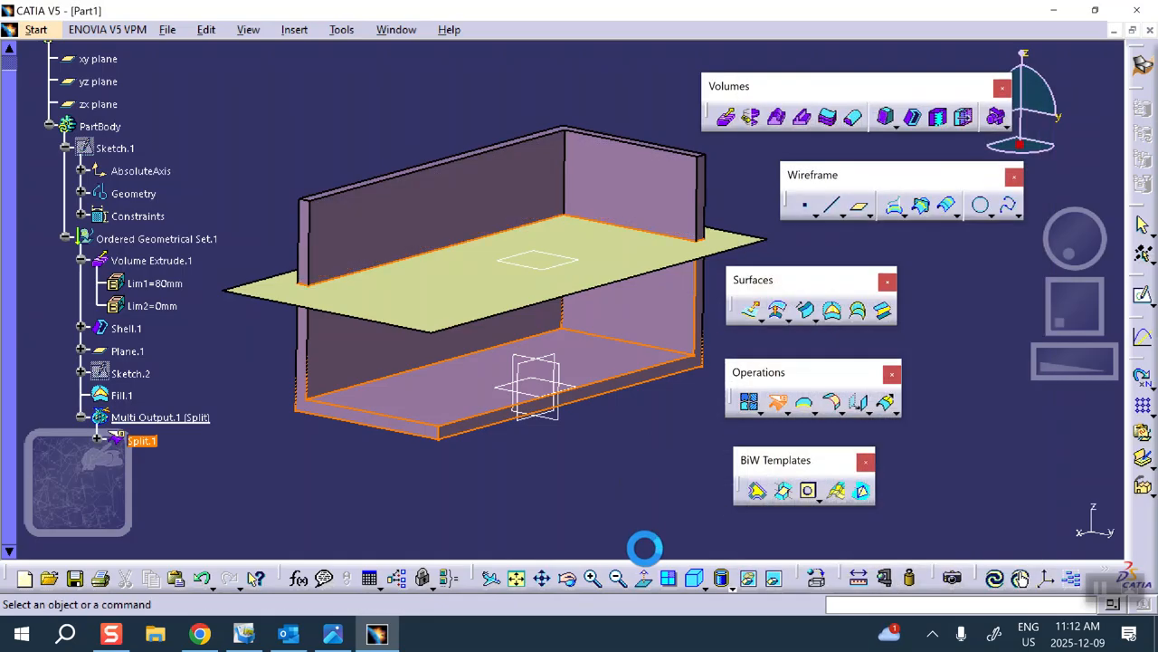
right_click(443, 308)
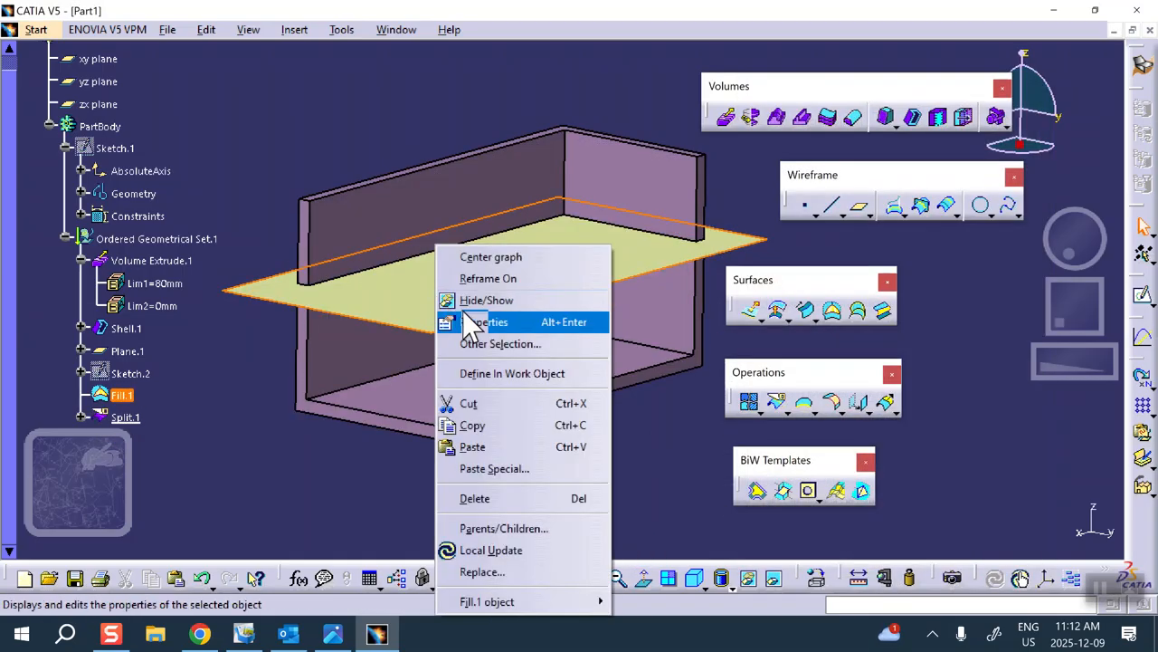
click(485, 300)
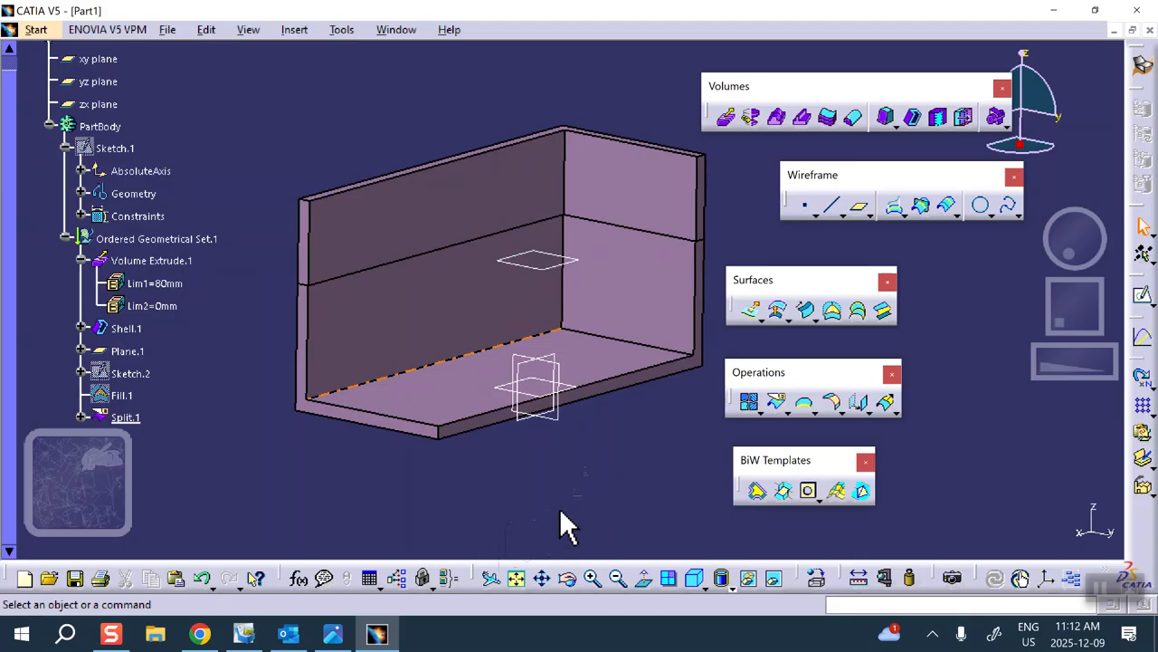
Define PartBody as the in-work object
right_click(108, 127)
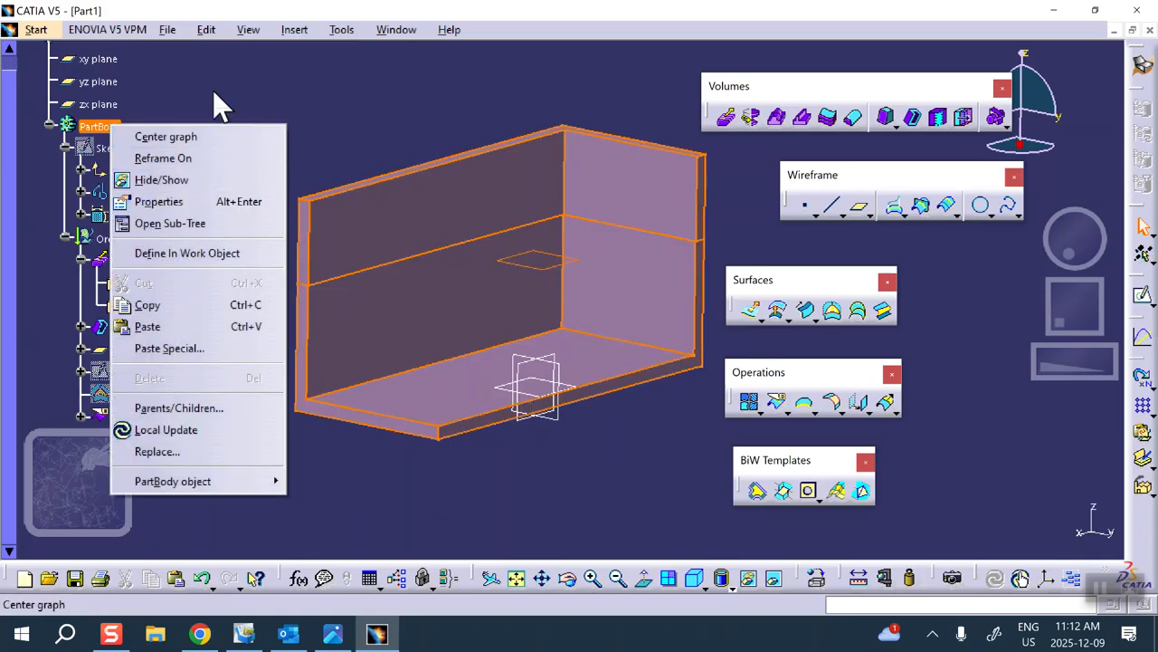
click(187, 93)
right_click(97, 128)
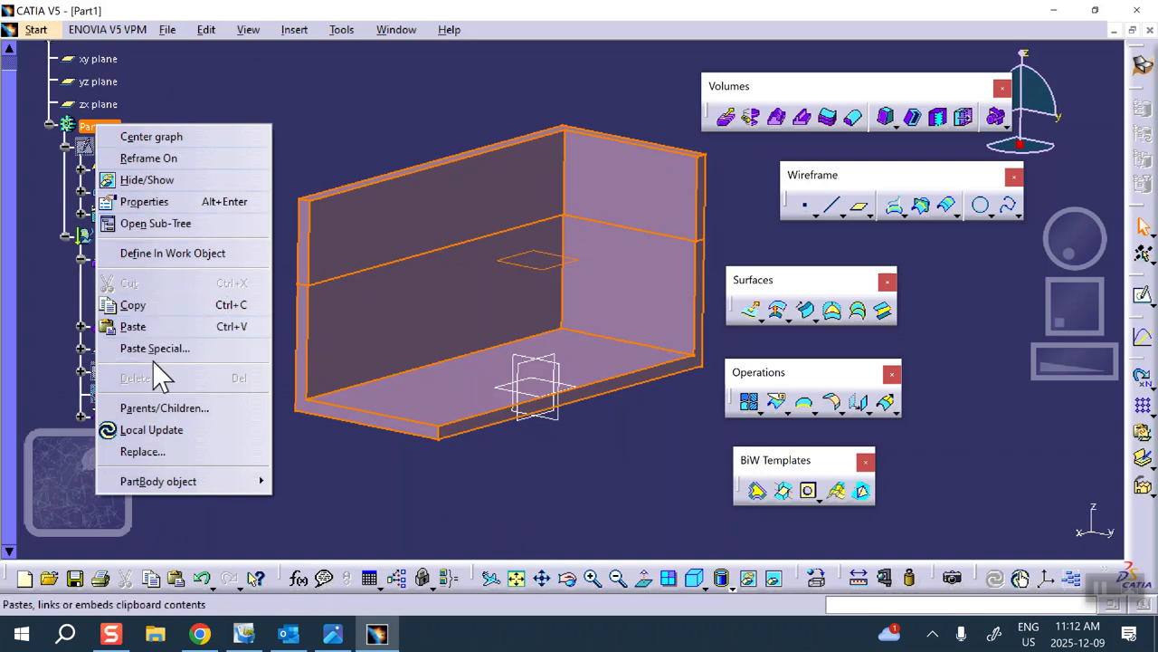
click(145, 253)
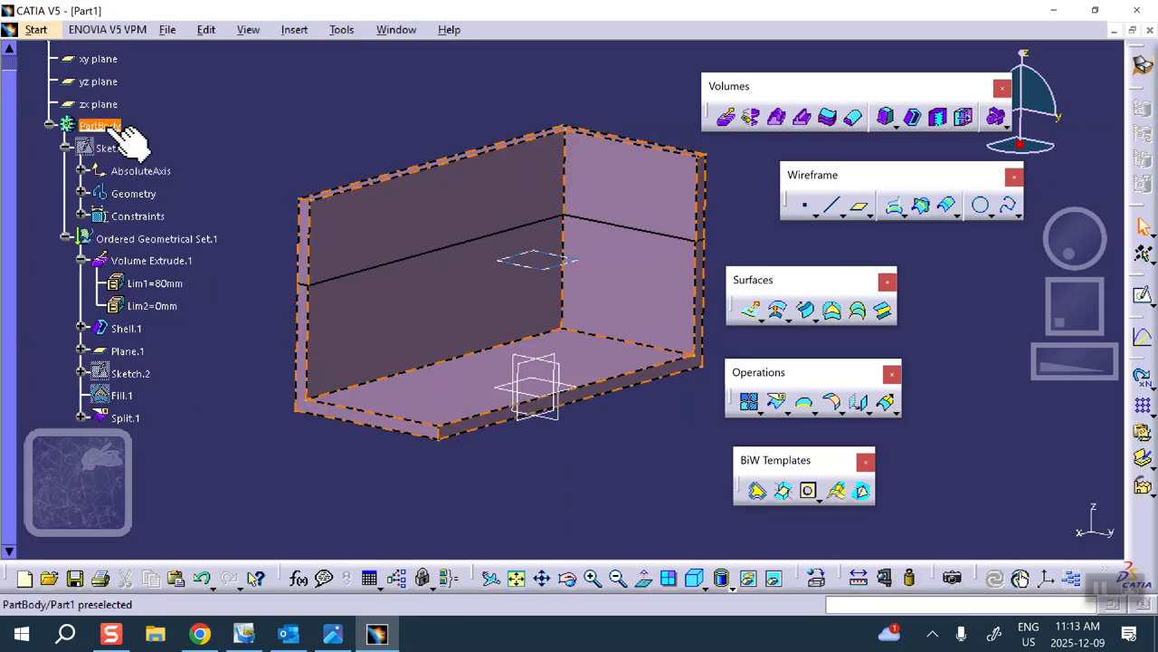
Create a plane offset from the xy plane inside PartBody, positioned below the existing offset plane
click(859, 206)
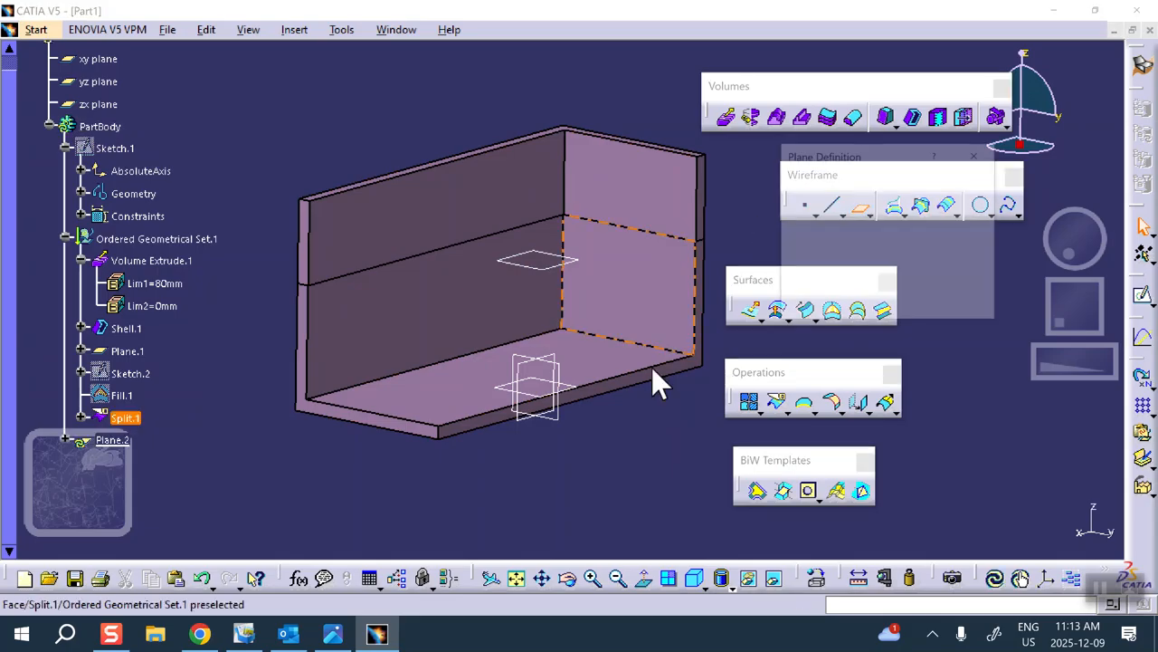
scroll(72, 230, down, 2)
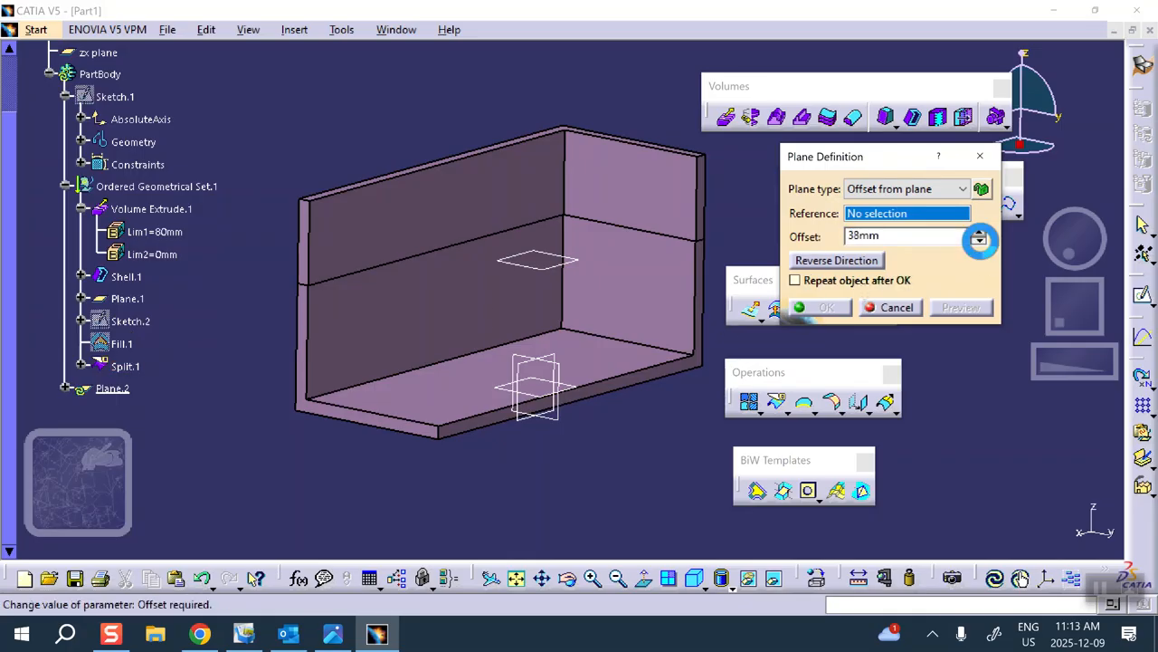
click(978, 230)
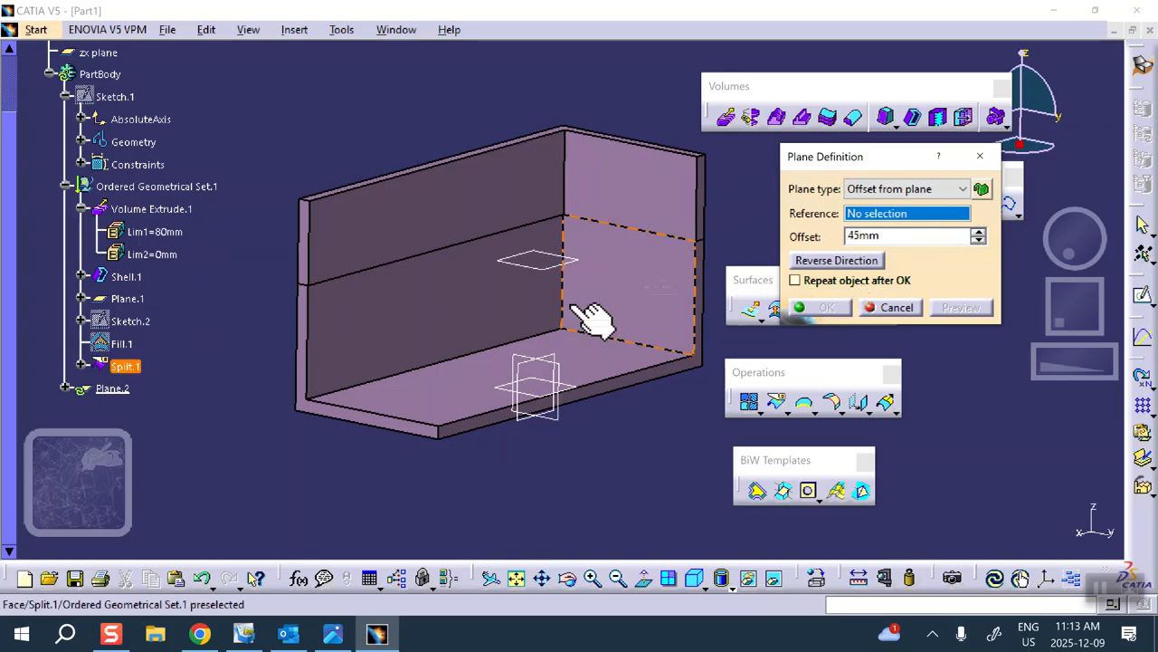
click(566, 386)
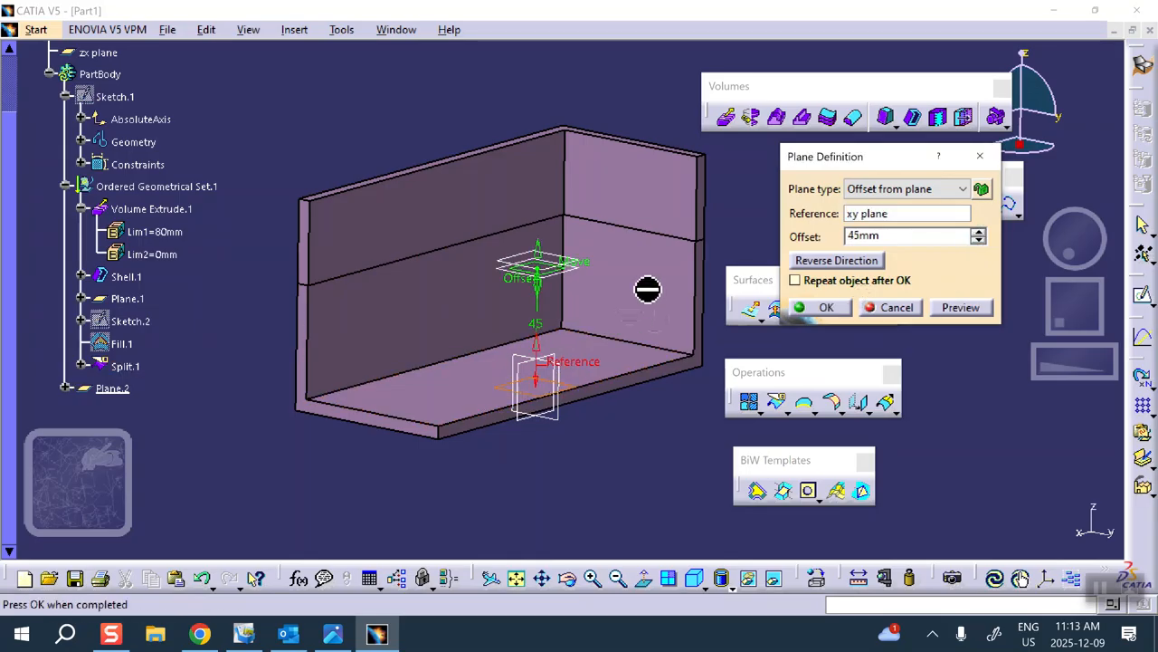
click(978, 240)
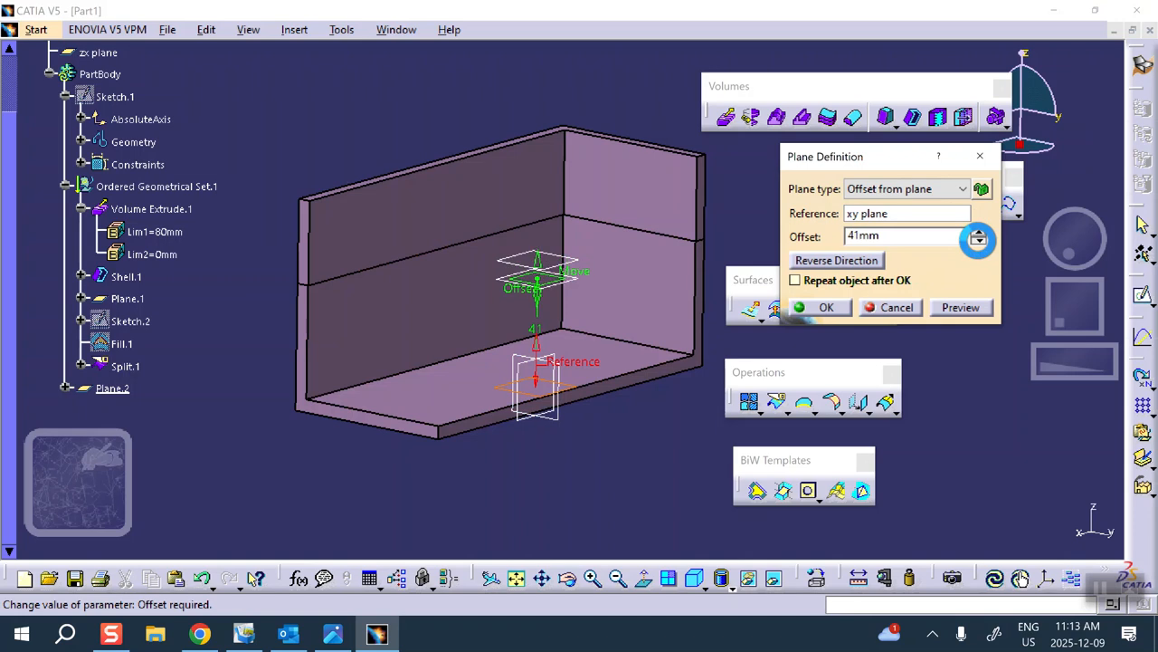
click(821, 307)
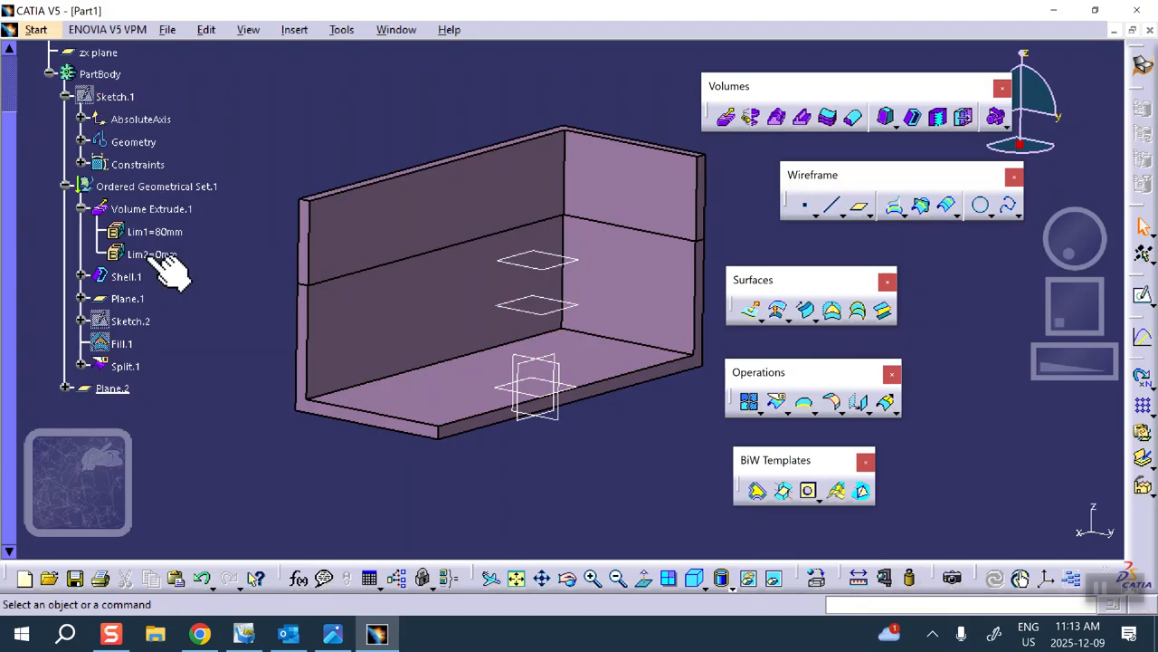
Sketch a circle on the new offset plane large enough to enclose the whole box outline, and exit the sketch
click(563, 310)
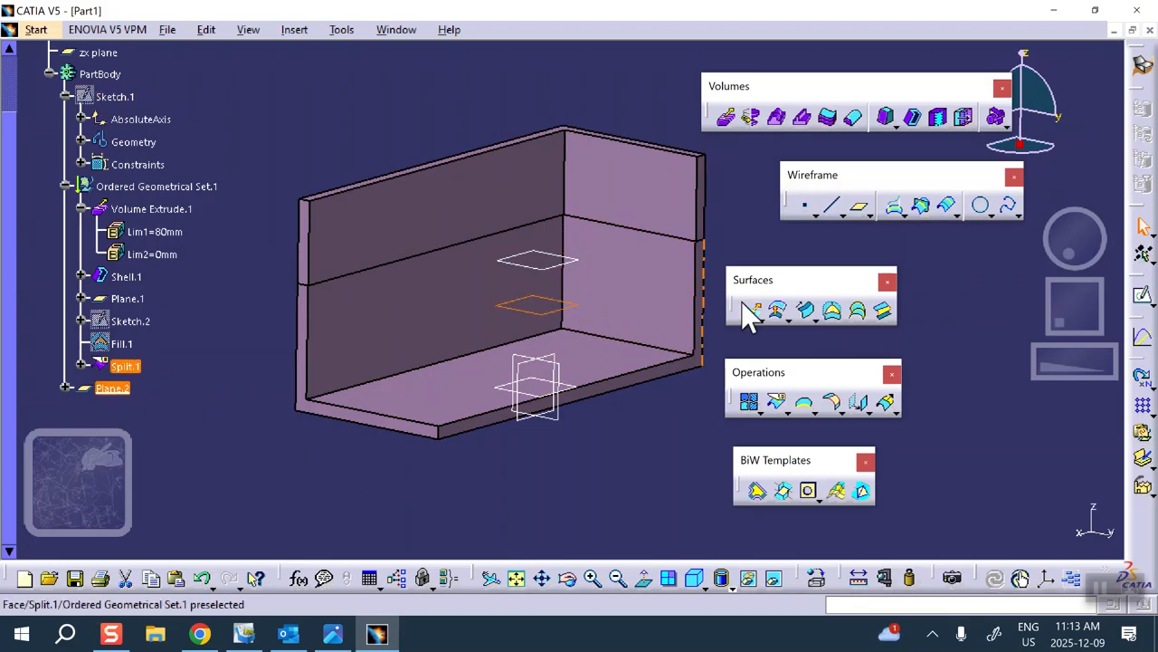
click(1143, 295)
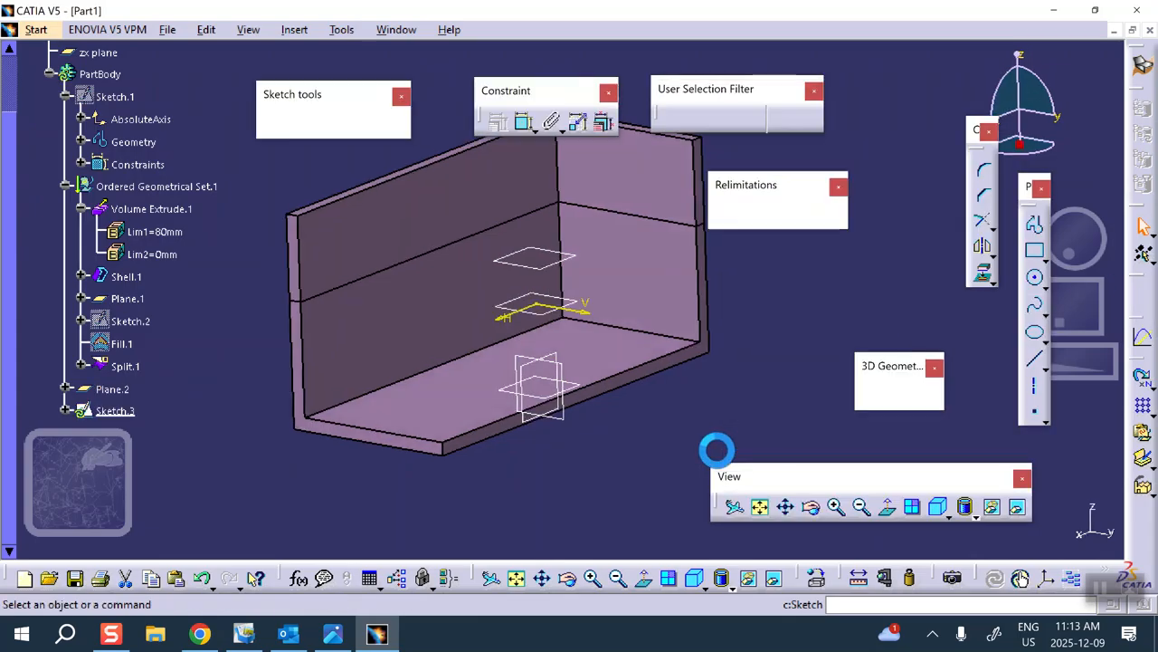
middle_drag(676, 421, 625, 372)
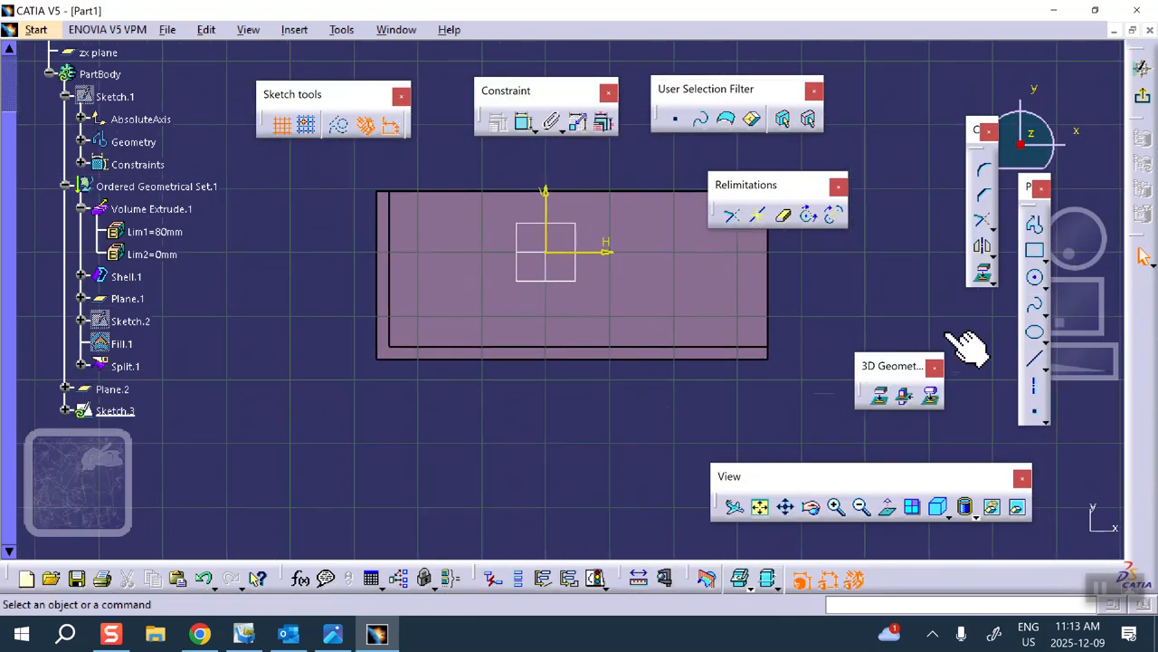
click(1035, 278)
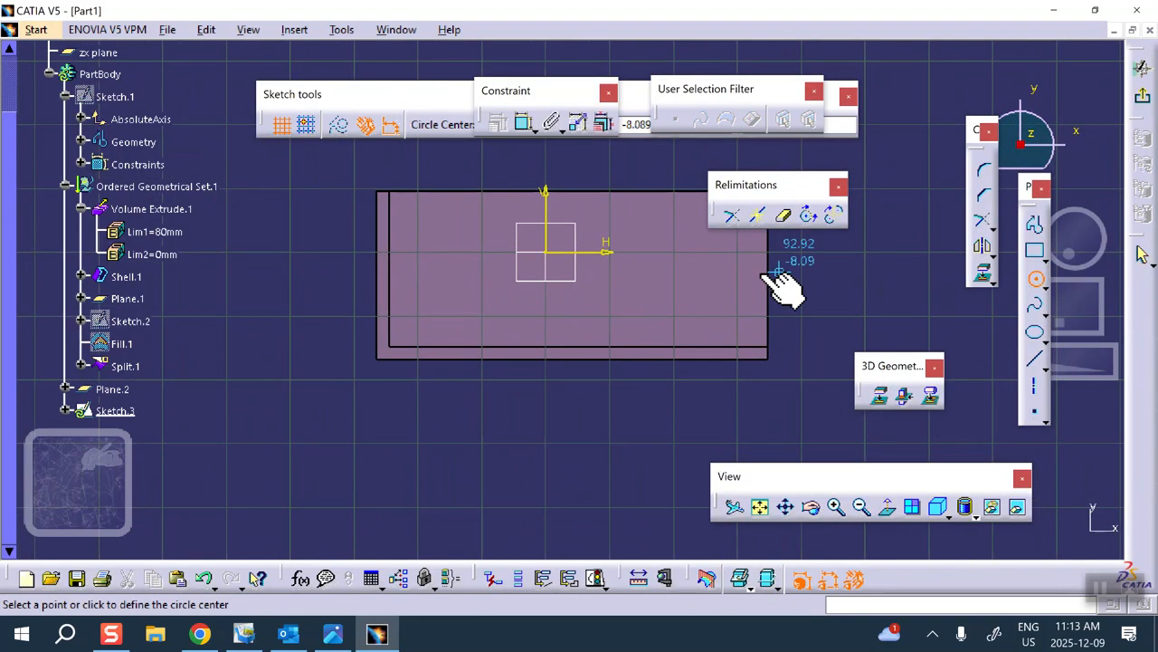
click(582, 280)
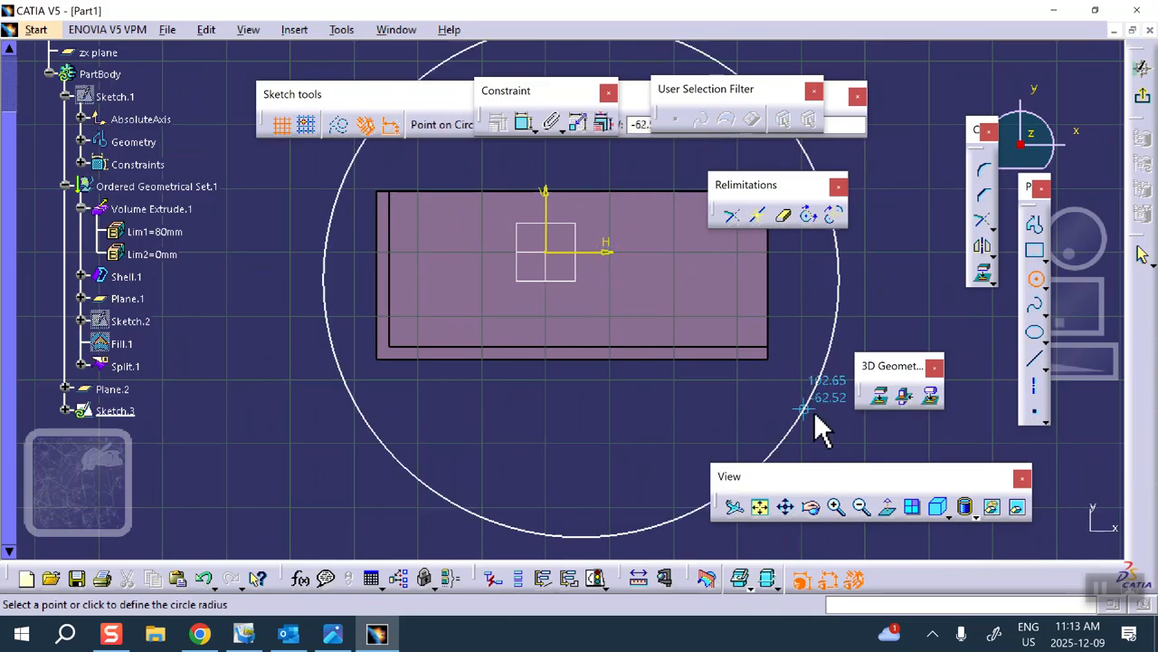
click(843, 424)
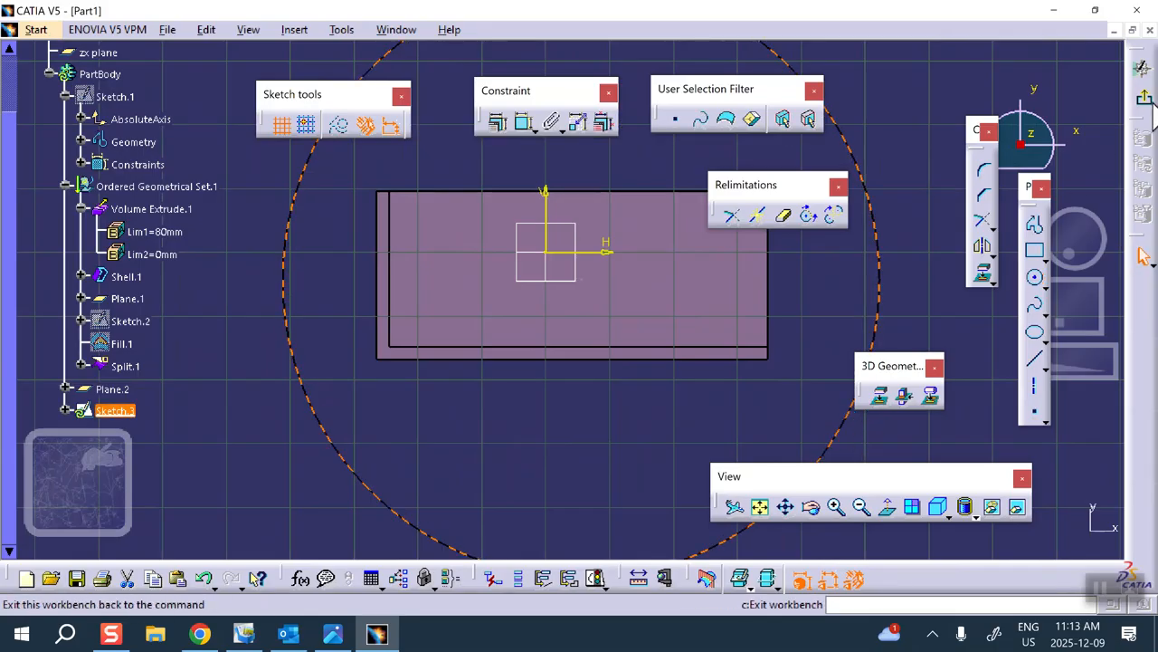
click(1142, 68)
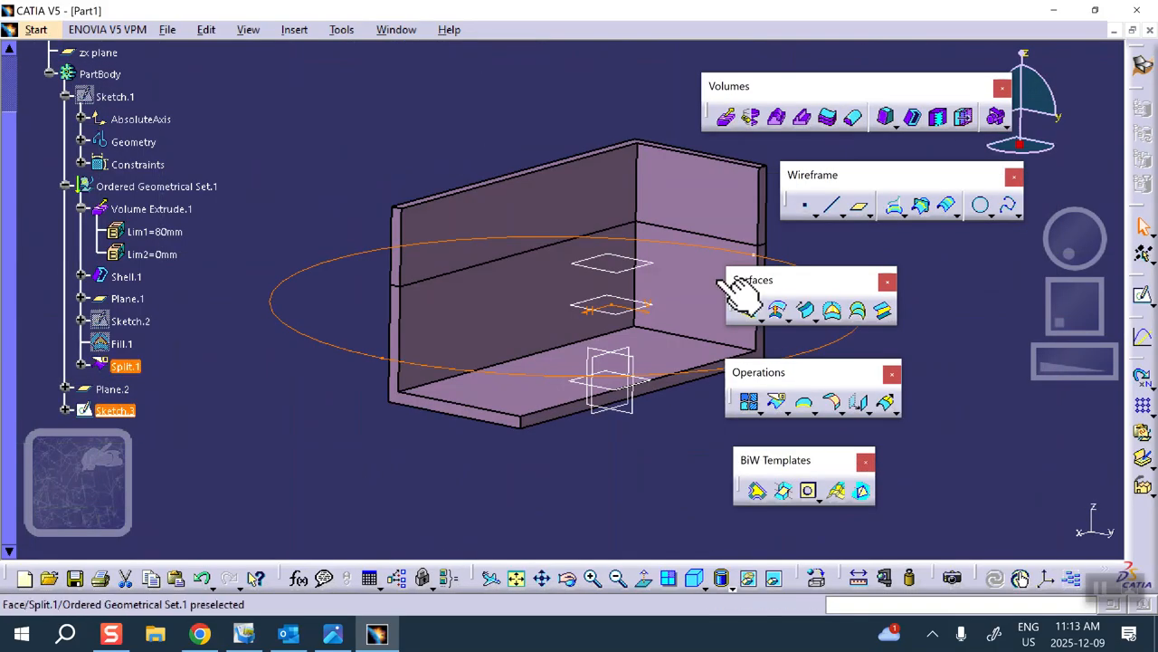
Fill the circle sketch with a surface in PartBody and hide the sketch
click(832, 312)
click(821, 484)
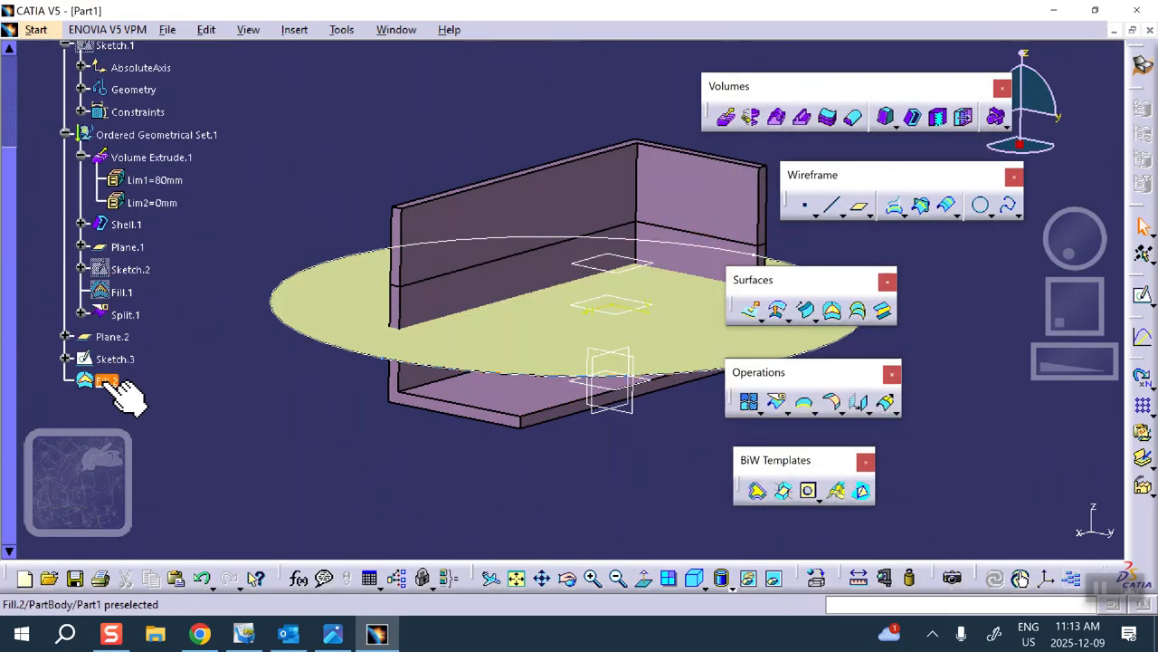
click(141, 135)
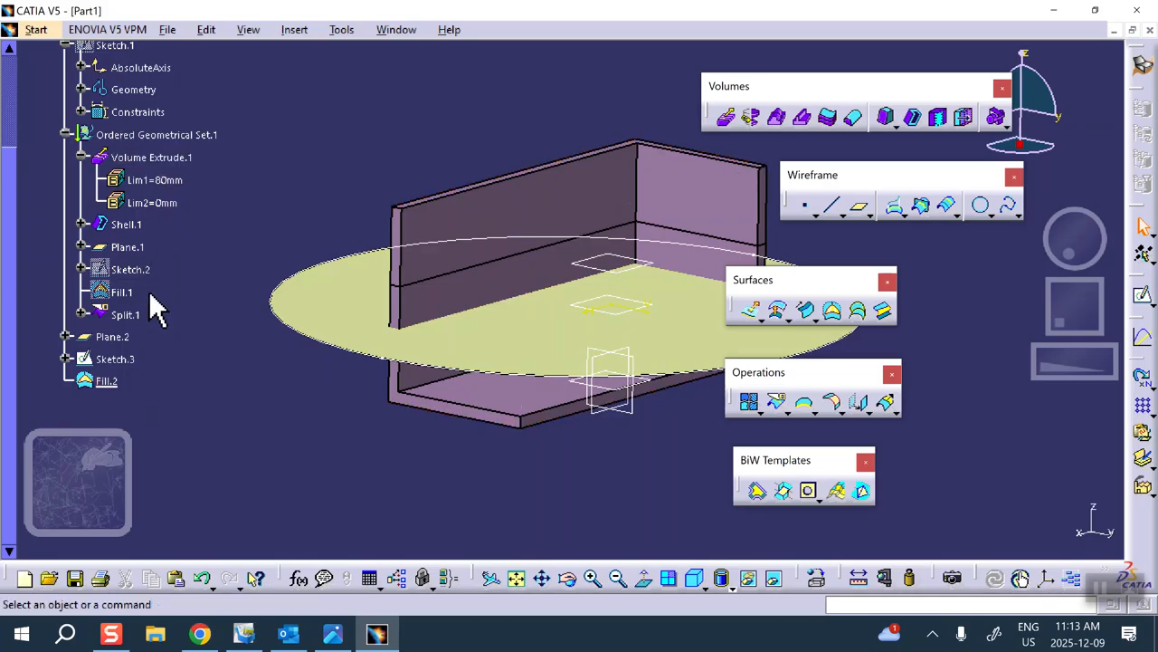
scroll(176, 181, up, 2)
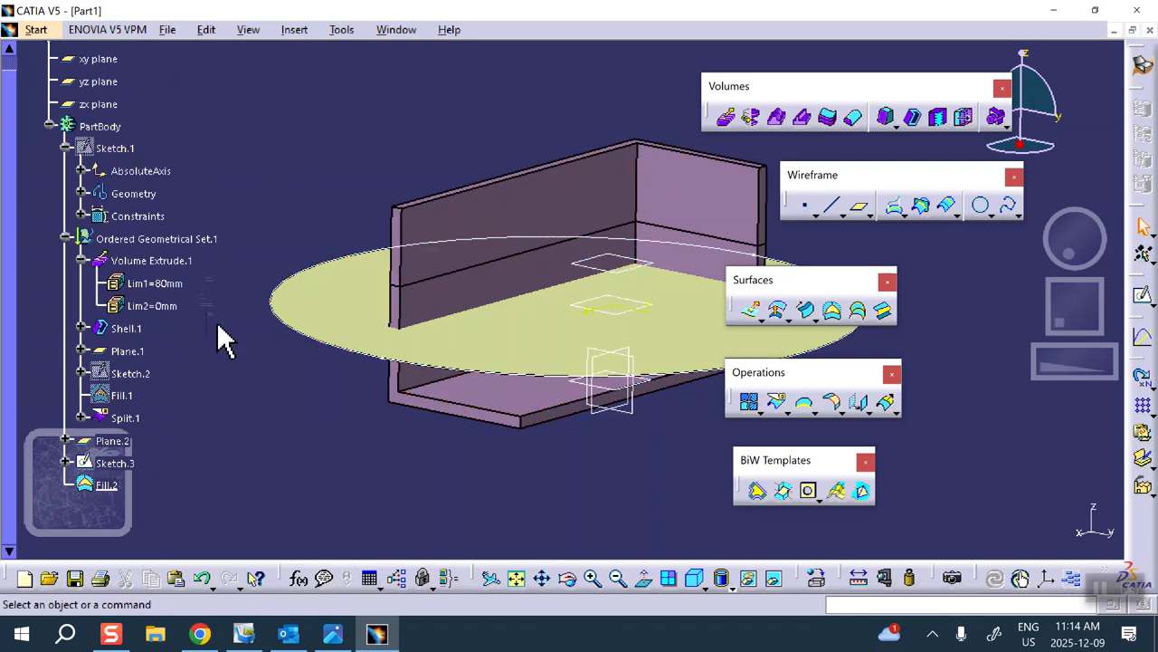
scroll(215, 294, down, 2)
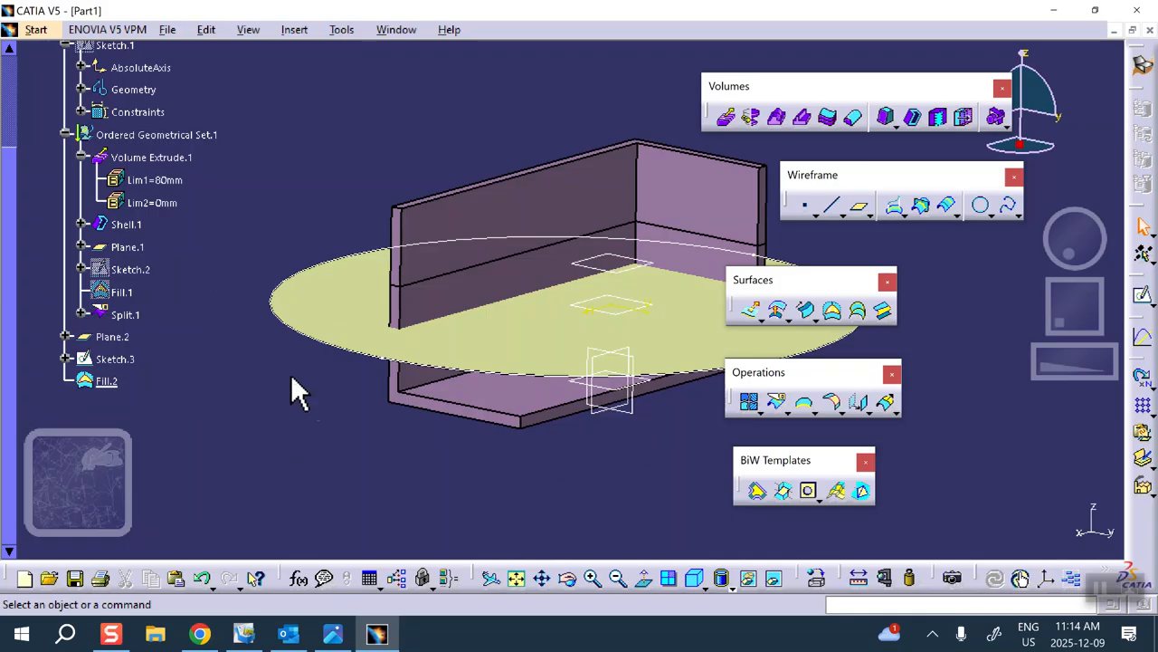
right_click(307, 339)
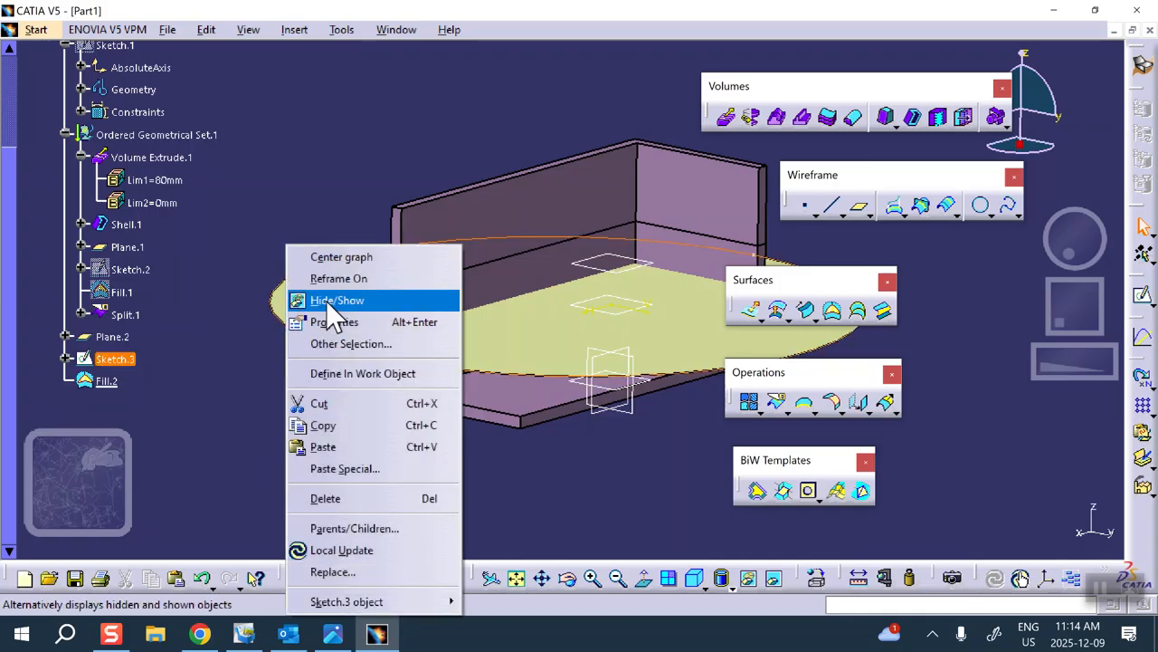
click(330, 297)
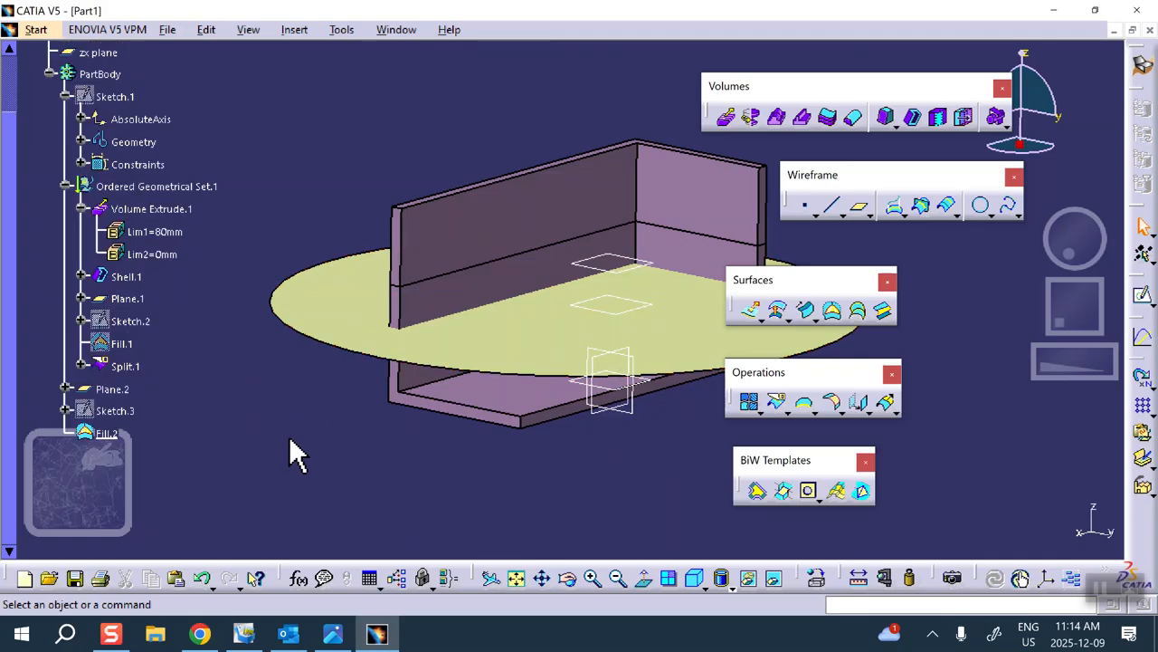
Split the lower volume Split.1 with the circular fill surface, keeping one side as a surface result
click(778, 401)
middle_drag(490, 96, 384, 114)
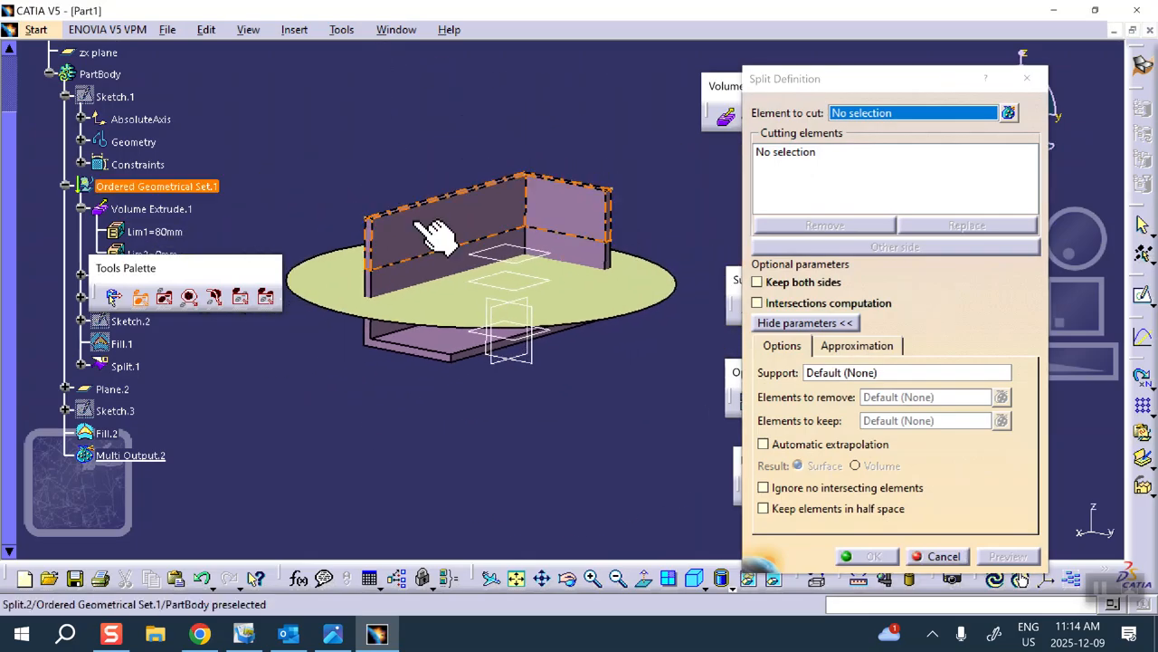
click(424, 271)
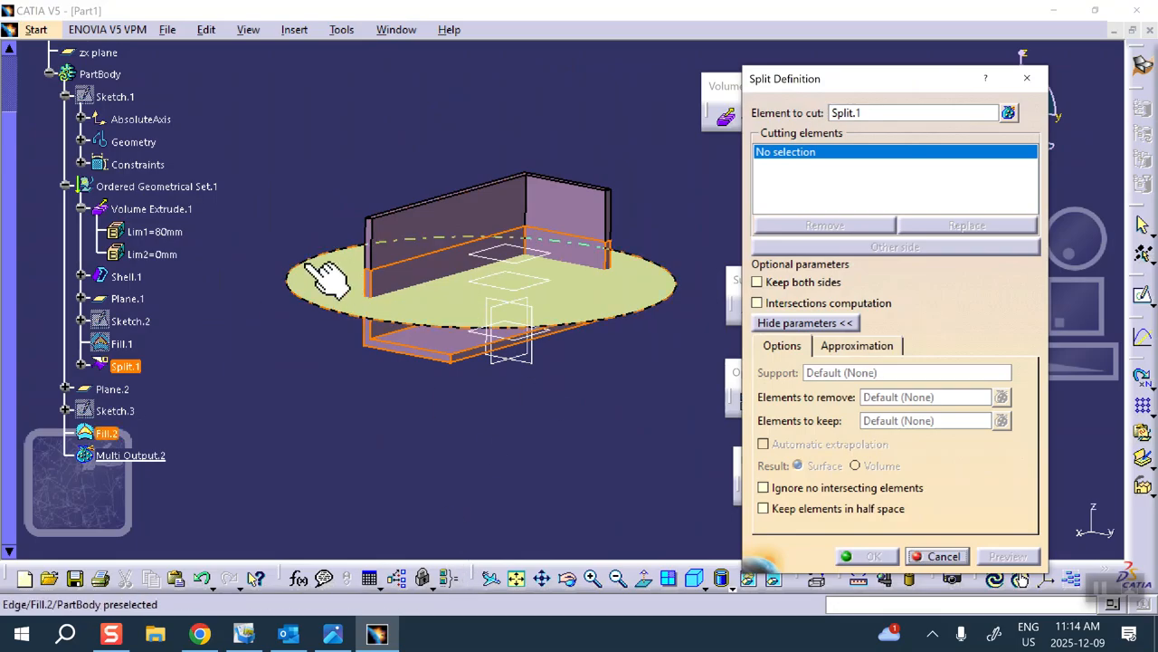
scroll(185, 262, down, 2)
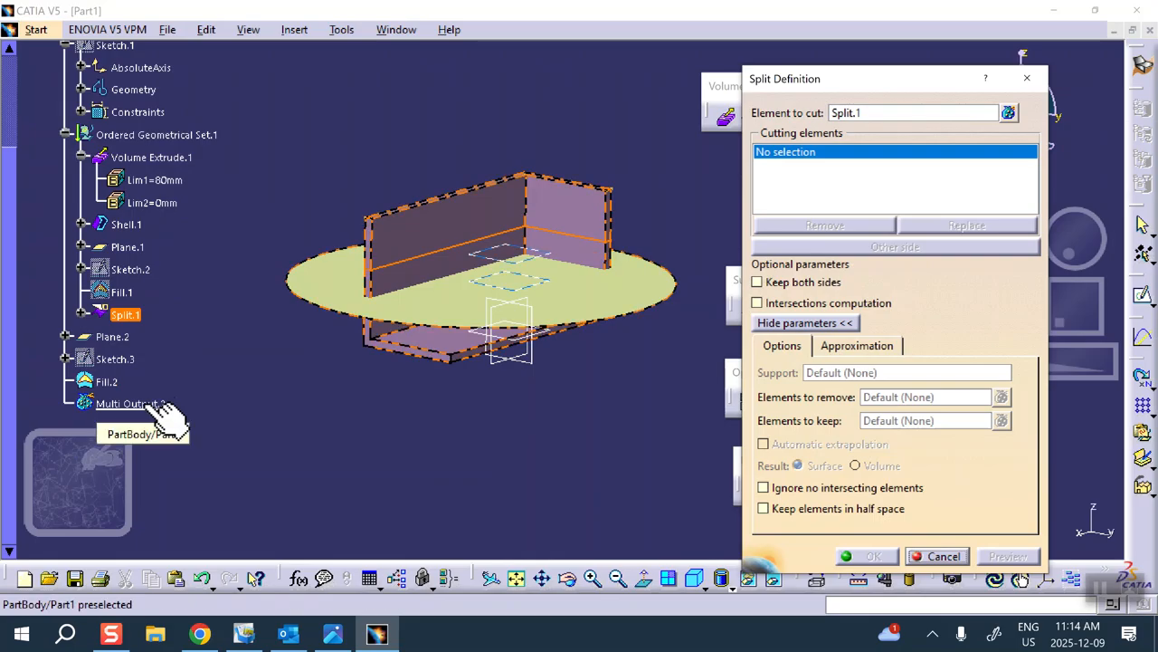
click(393, 288)
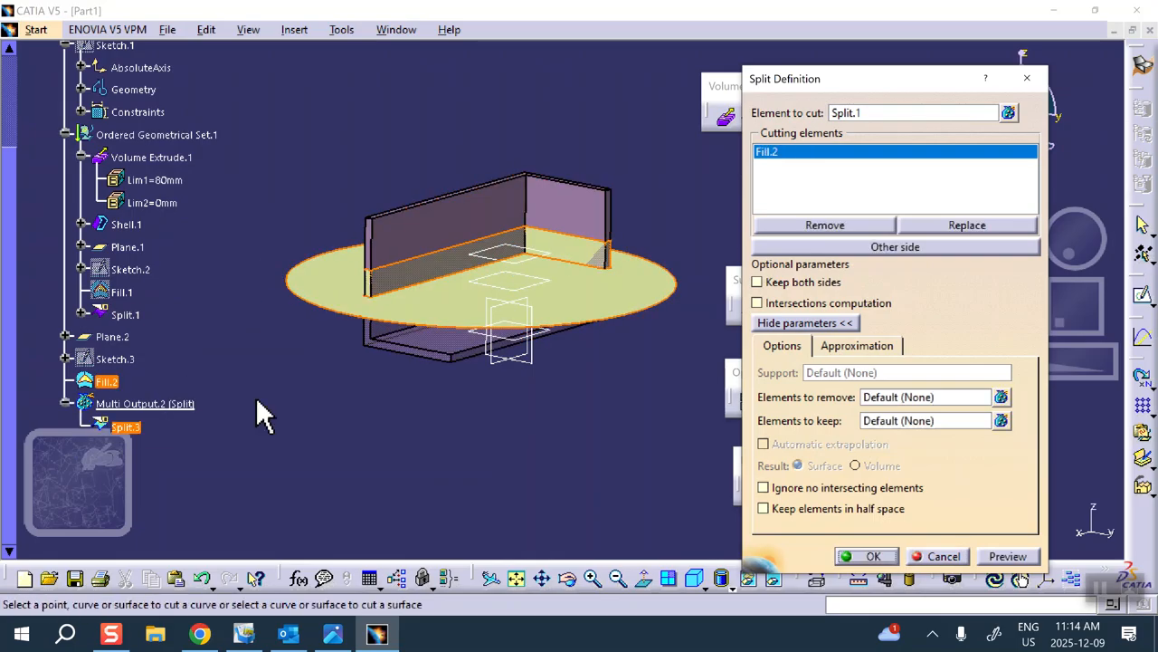
click(871, 557)
Hide the lower volume Split.1 and the upper volume Split.2 to isolate the new split piece
mouse_move(577, 426)
middle_down()
mouse_move(574, 393)
mouse_move(579, 409)
middle_up()
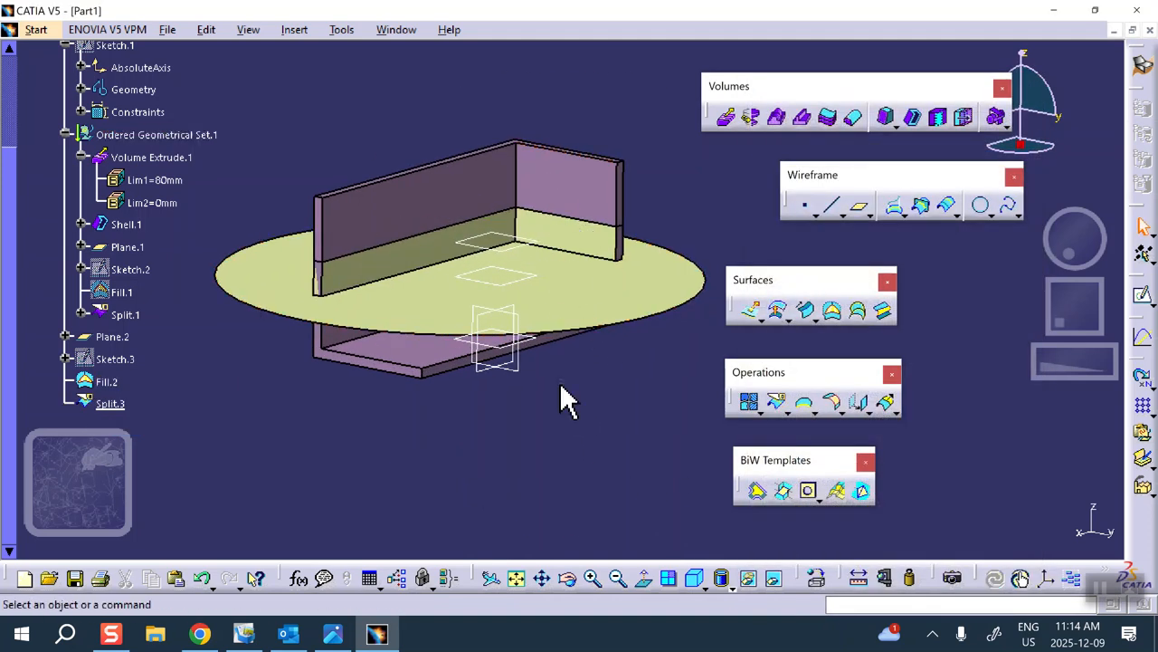
middle_drag(523, 418, 541, 362)
middle_drag(538, 380, 455, 344)
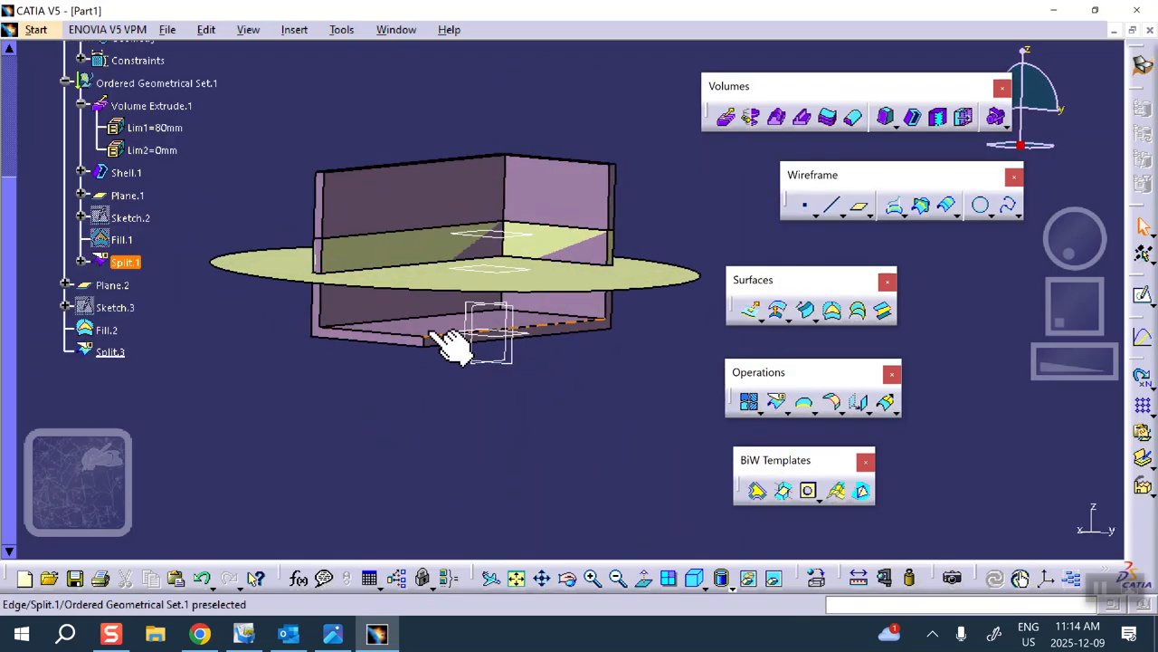
mouse_move(534, 378)
middle_down()
mouse_move(543, 383)
mouse_move(525, 435)
mouse_move(528, 395)
middle_up()
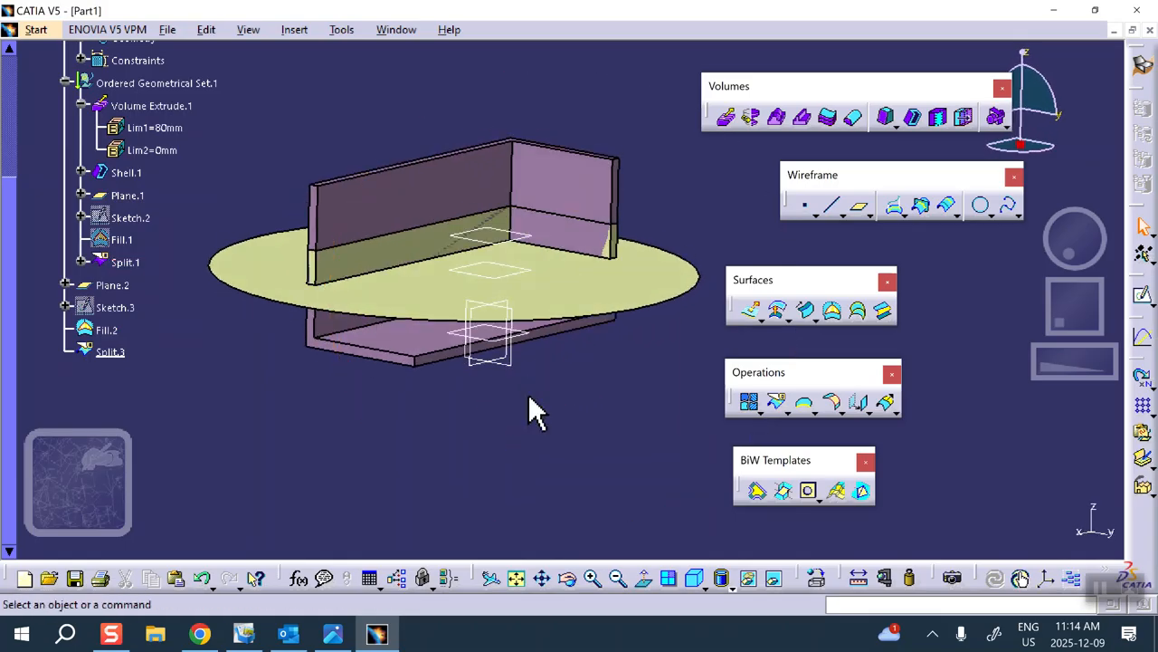
right_click(379, 342)
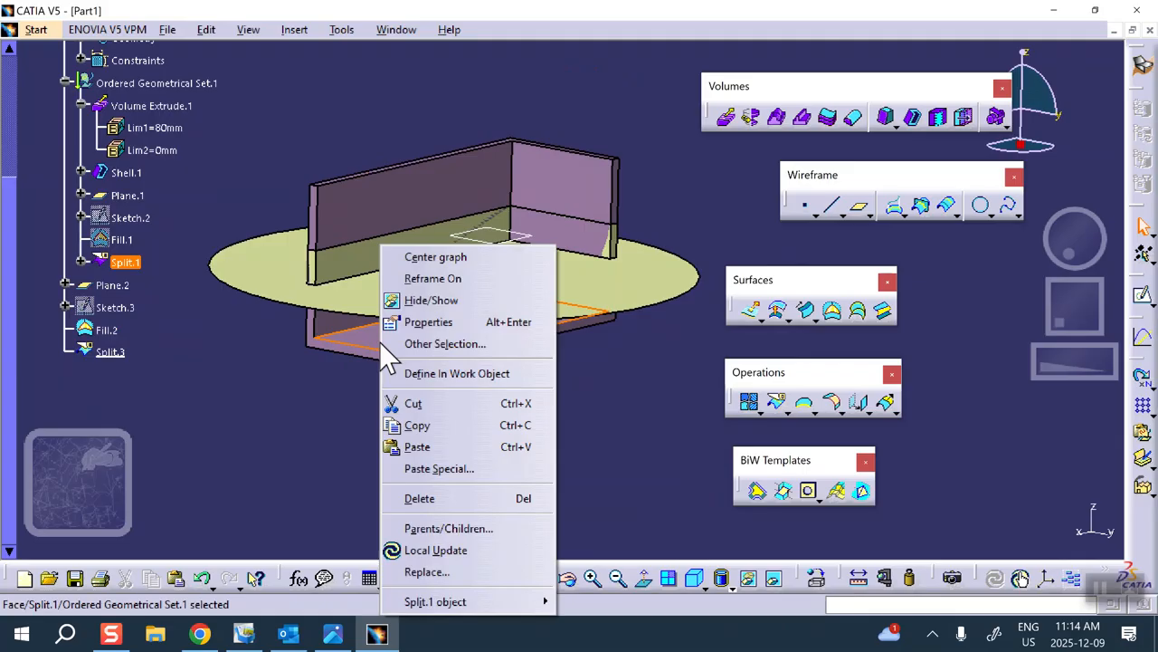
click(421, 302)
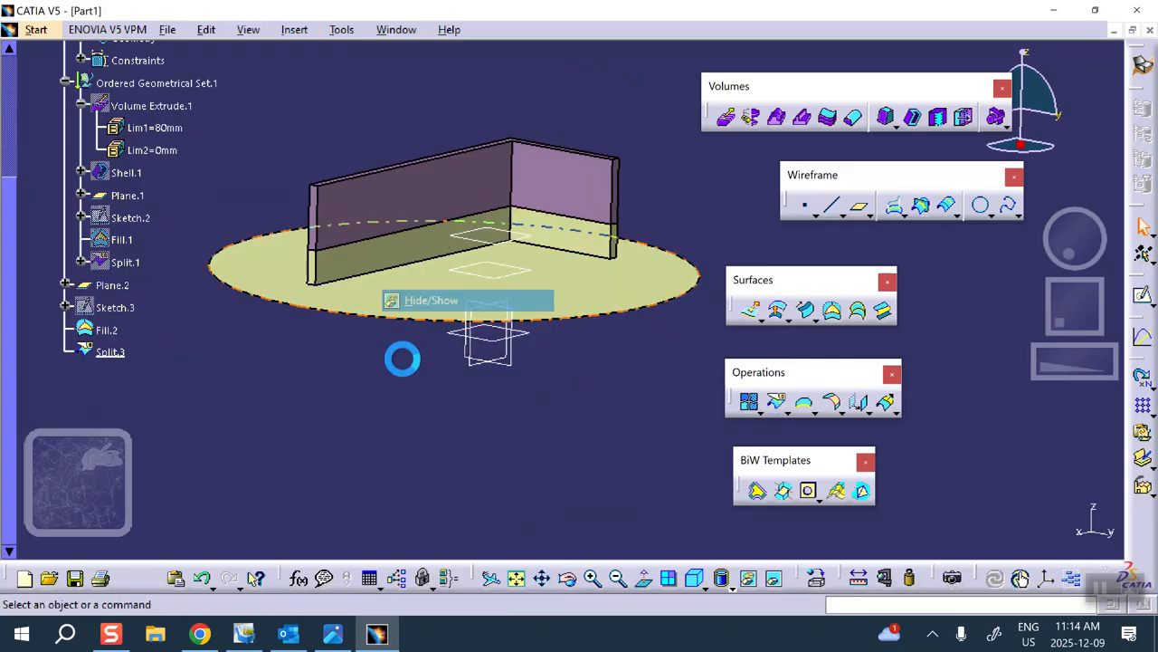
right_click(409, 185)
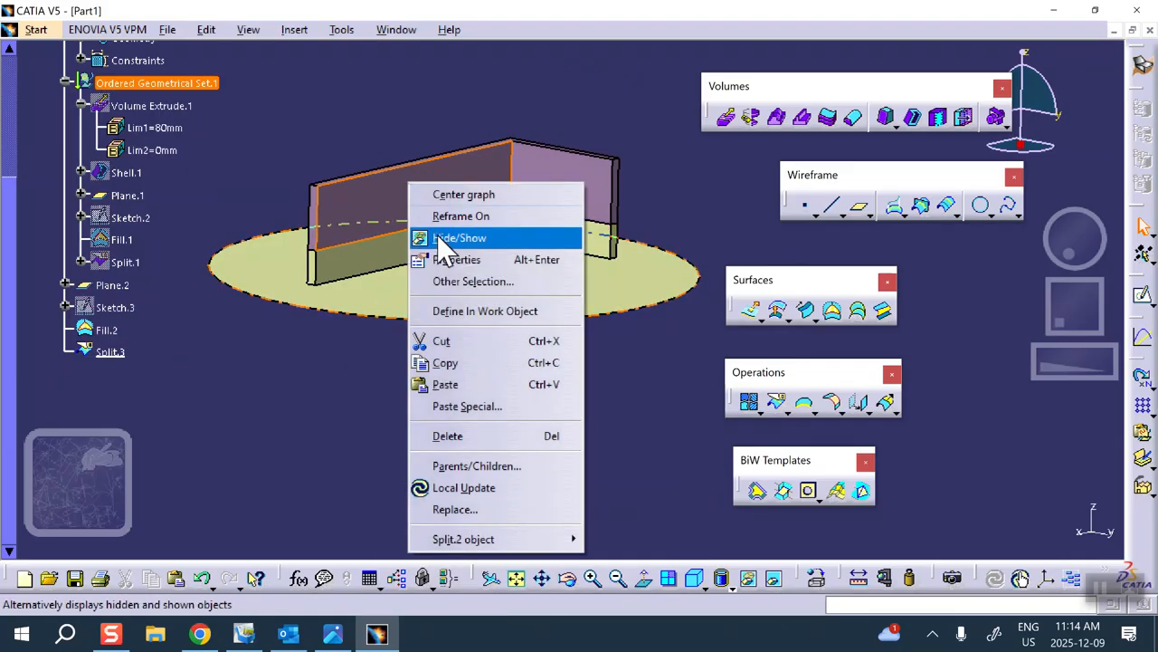
click(438, 238)
middle_drag(416, 375, 382, 395)
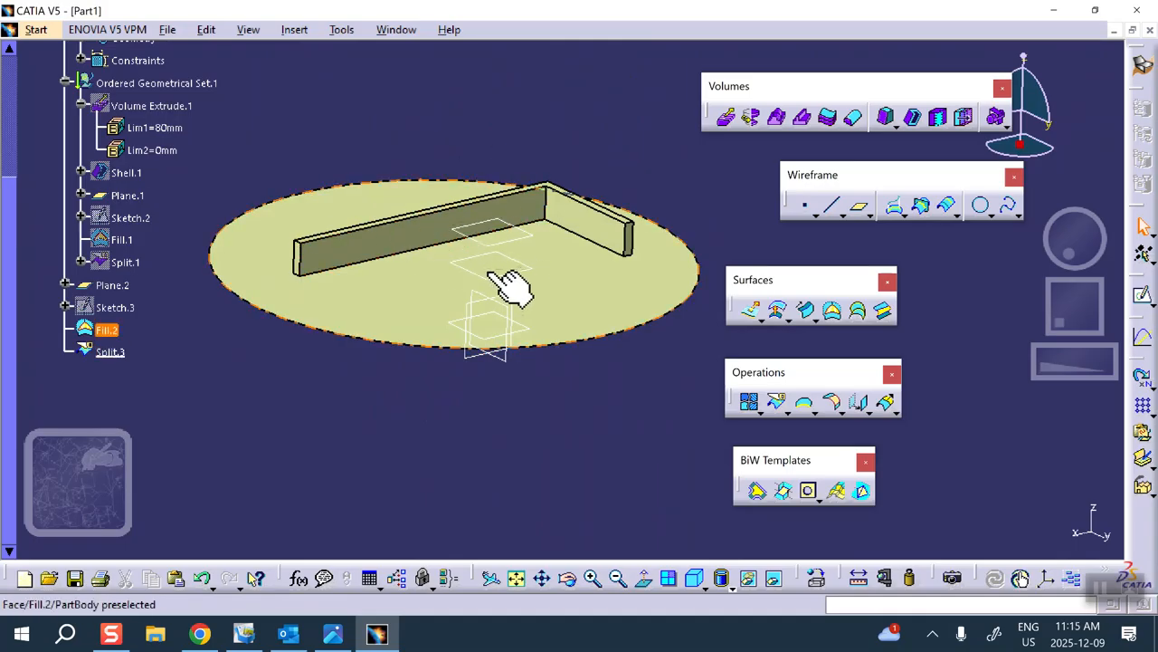
middle_drag(426, 251, 484, 455)
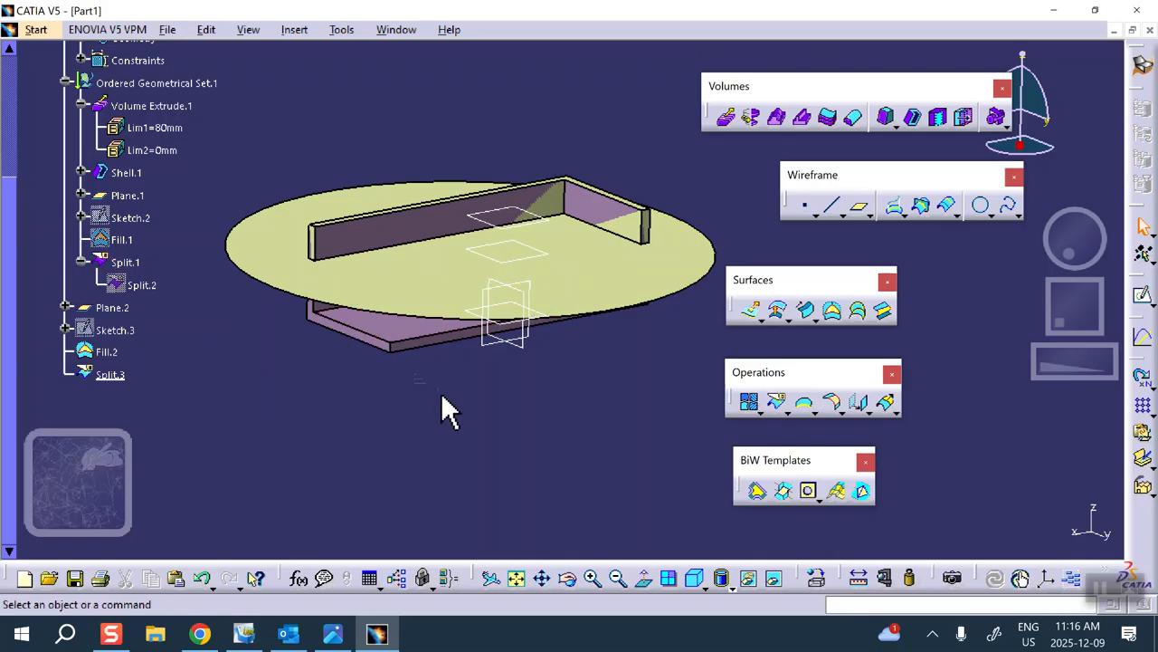
middle_drag(462, 95, 461, 119)
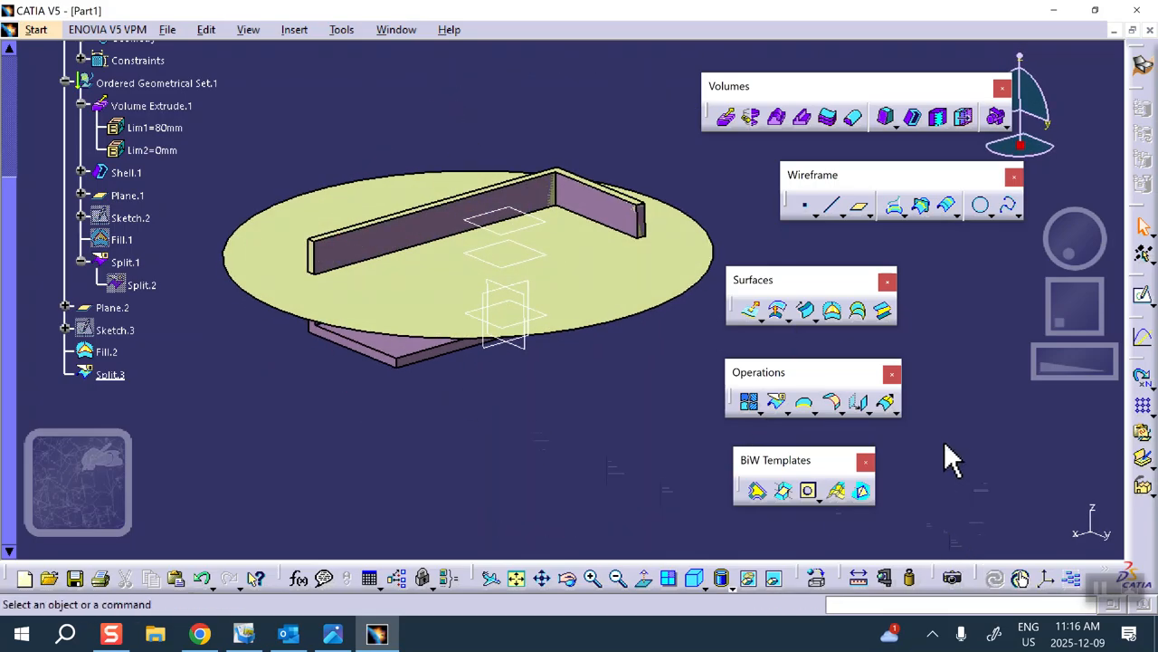
middle_drag(639, 109, 536, 177)
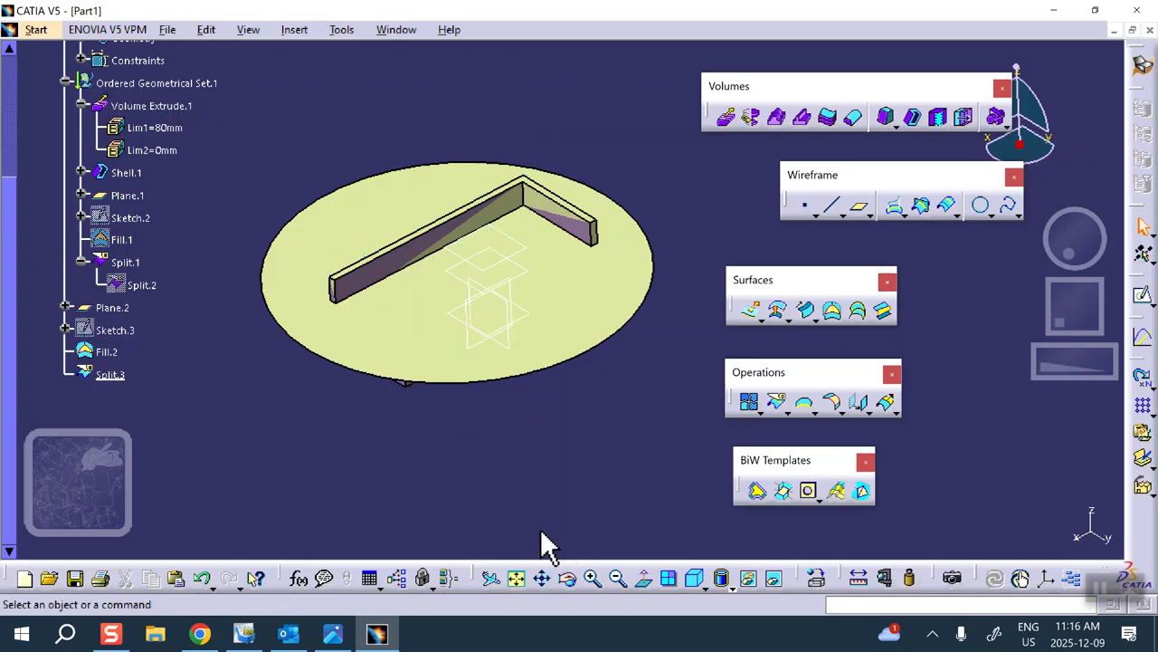
click(932, 635)
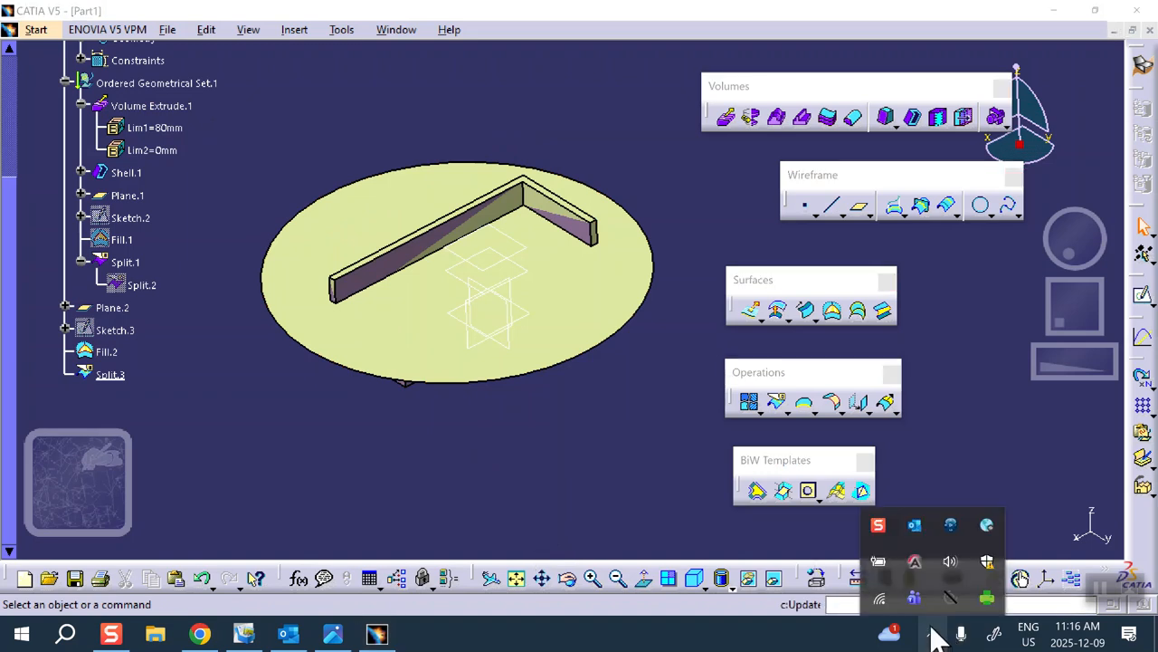
click(878, 527)
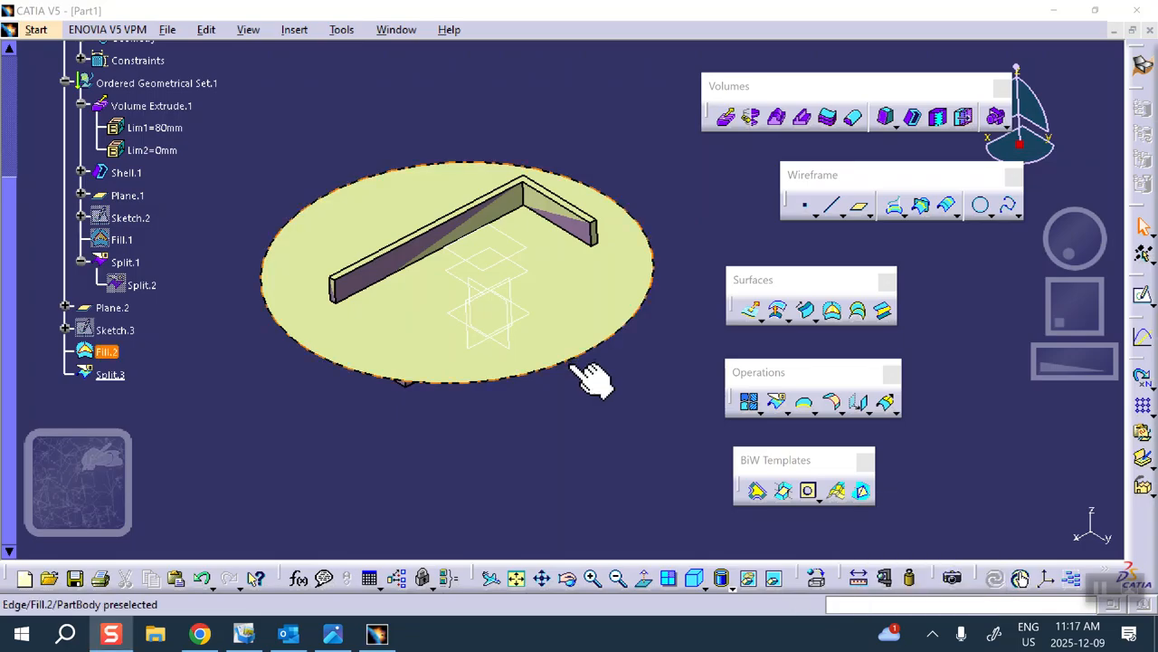